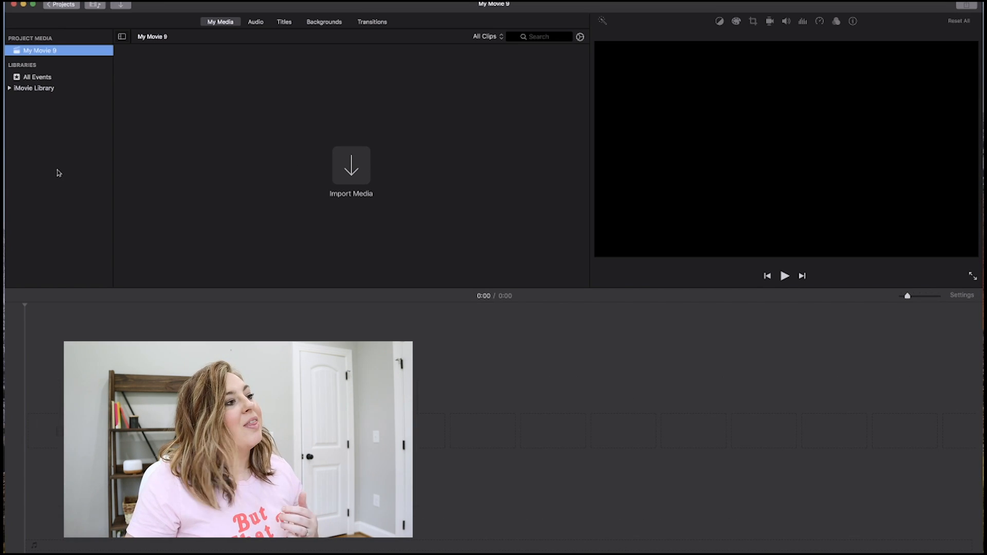
Import the talking-head video, the additional footage, the audio file and the screen recording into the My Movie 9 project media.
click(351, 162)
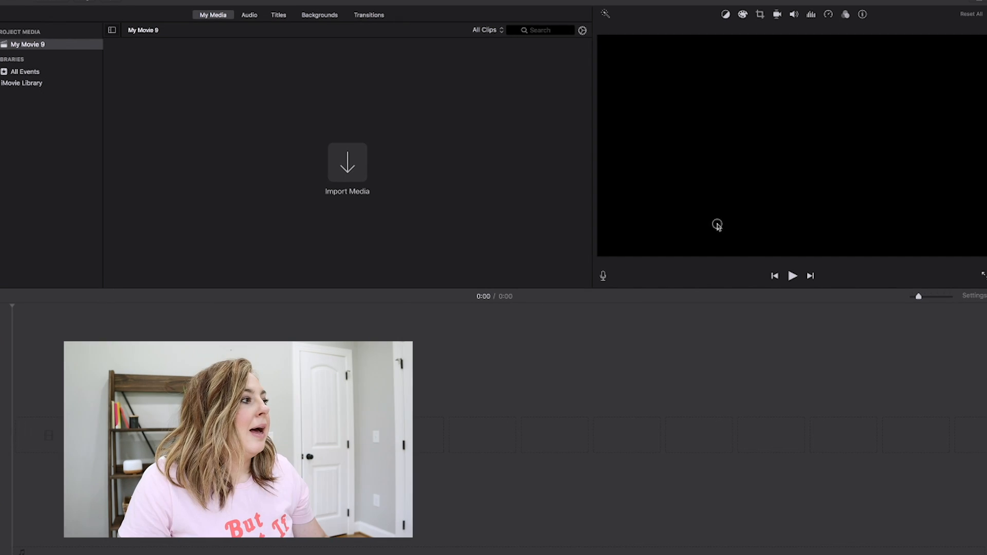
drag(714, 221, 586, 170)
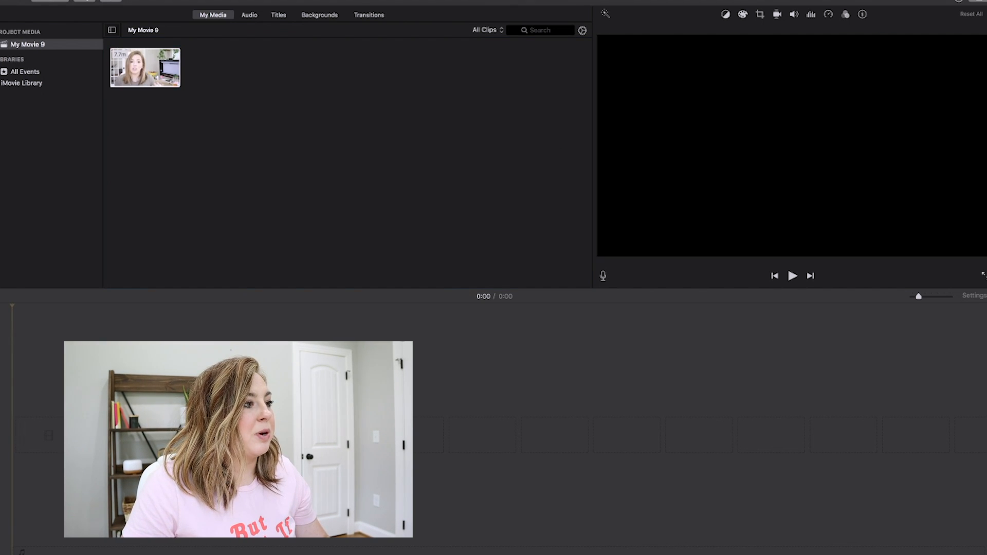
drag(650, 253, 513, 247)
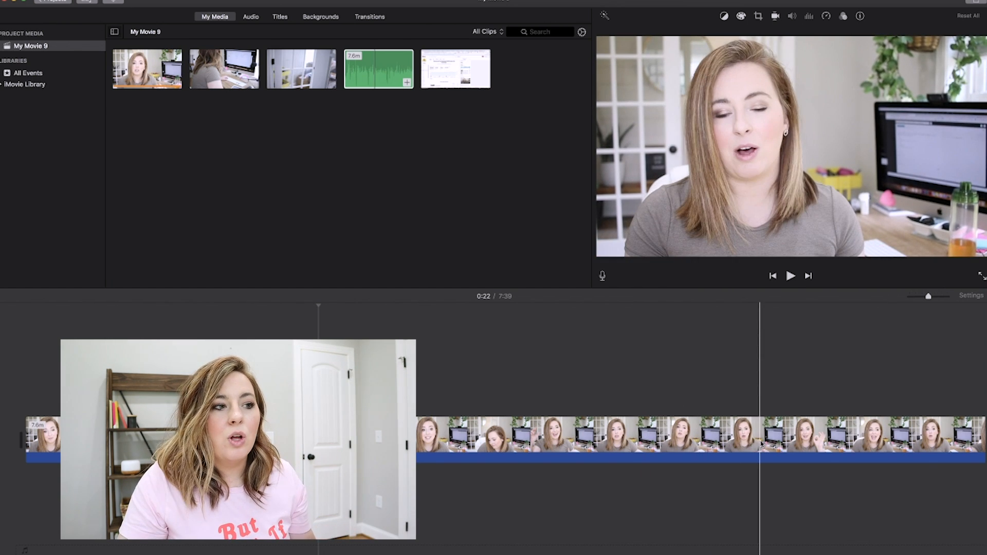
drag(929, 297, 918, 298)
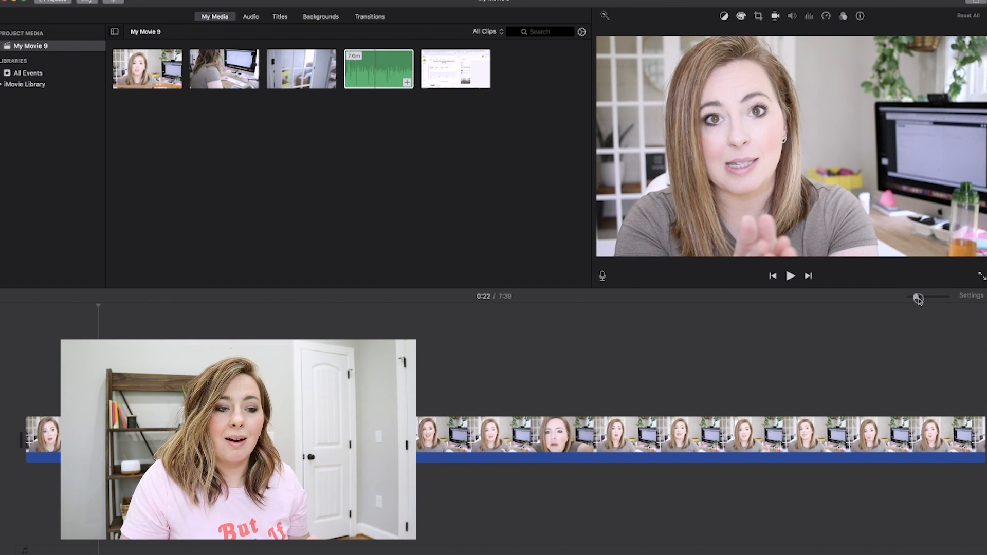
mouse_move(918, 299)
mouse_down()
mouse_move(930, 301)
mouse_move(916, 302)
mouse_up()
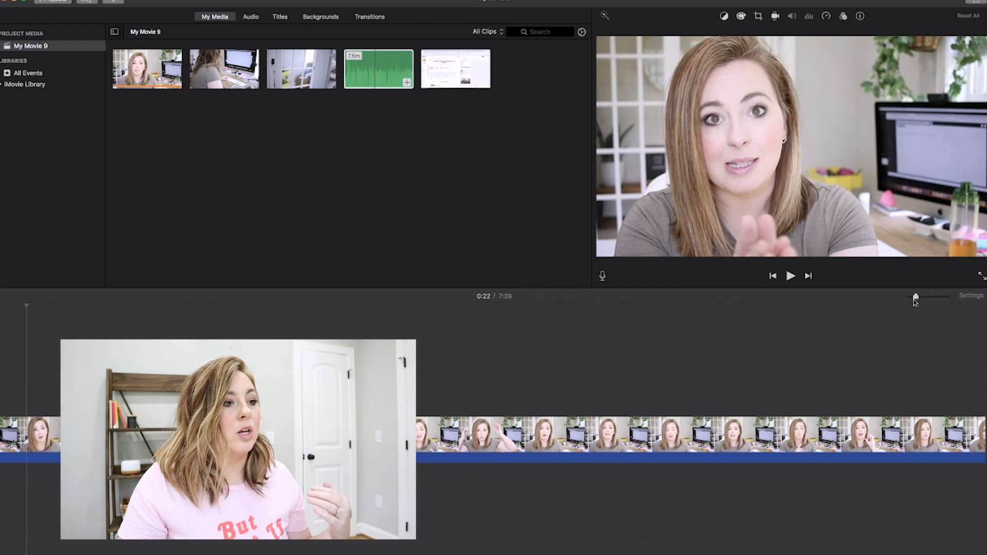
drag(916, 302, 910, 300)
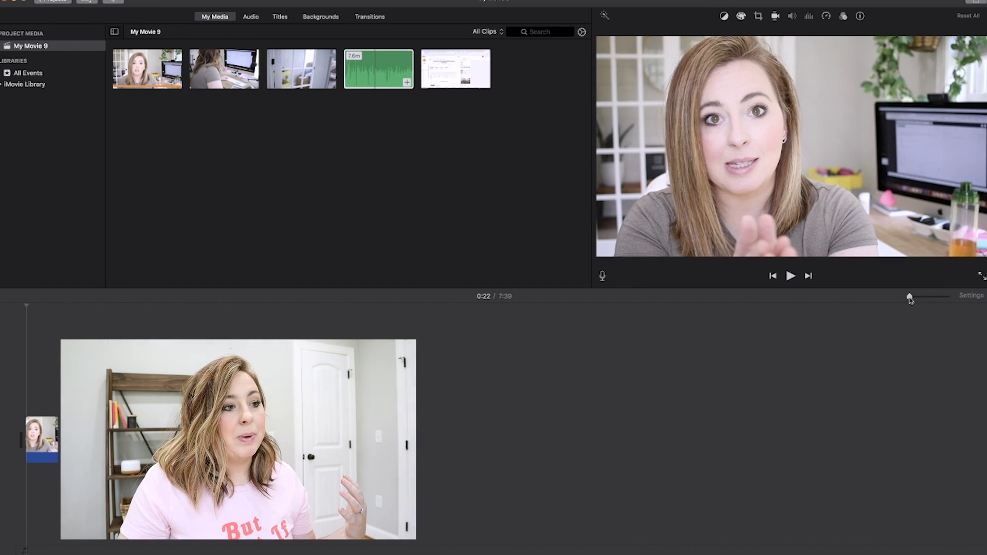
drag(910, 300, 918, 300)
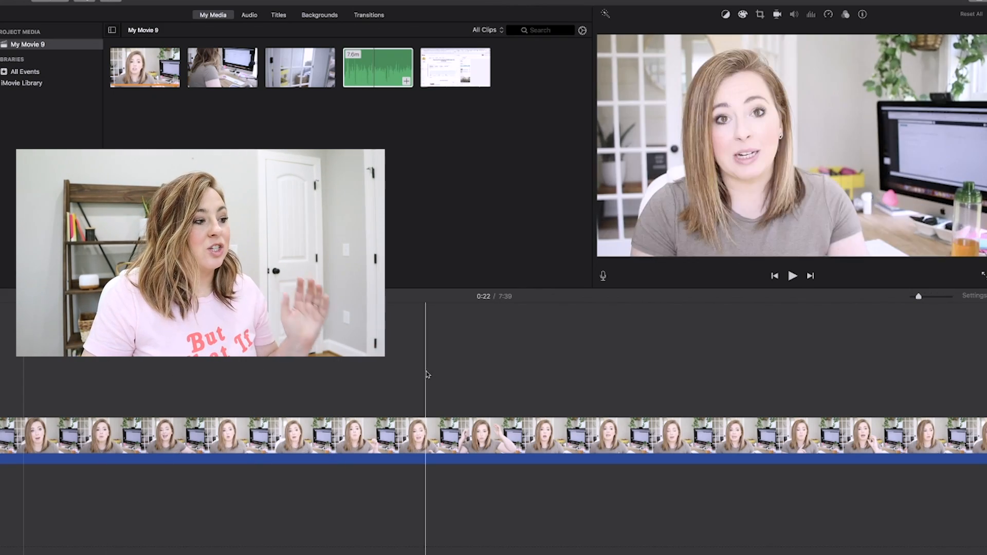
Play the opening seconds of the timeline clip and place the playhead at about 0:05, just before the usable speech begins.
click(492, 443)
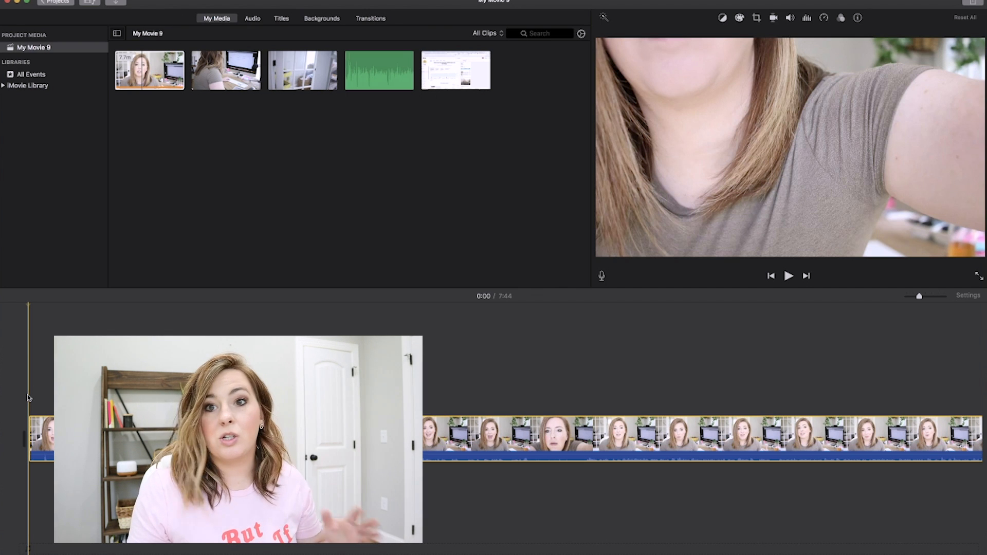
key(space)
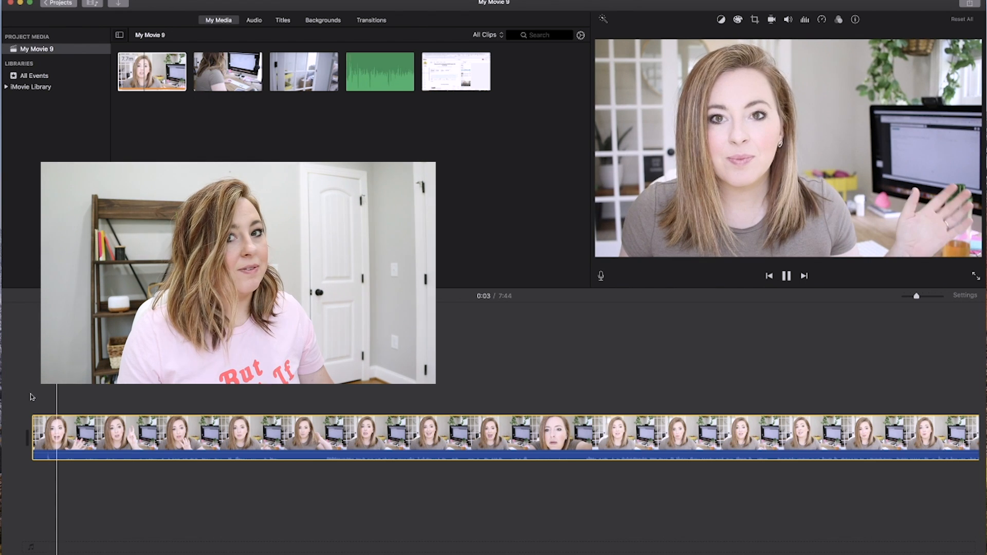
key(space)
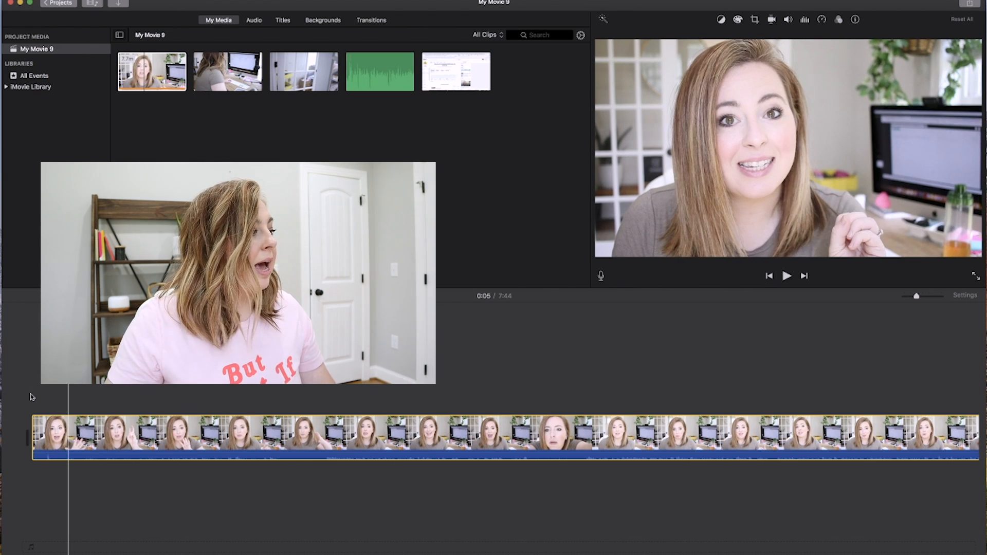
key(Left)
key(Left)
key(Left)
key(Left)
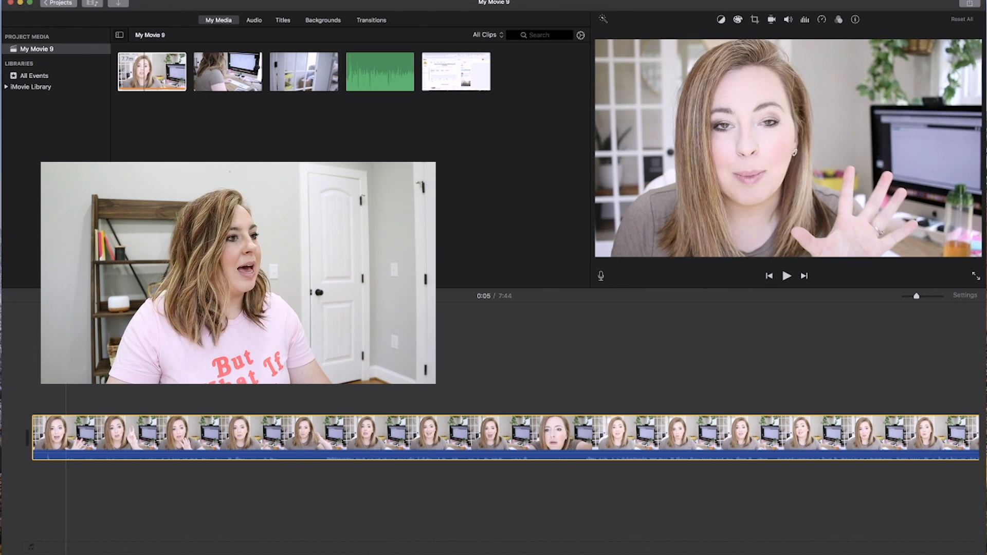
click(64, 304)
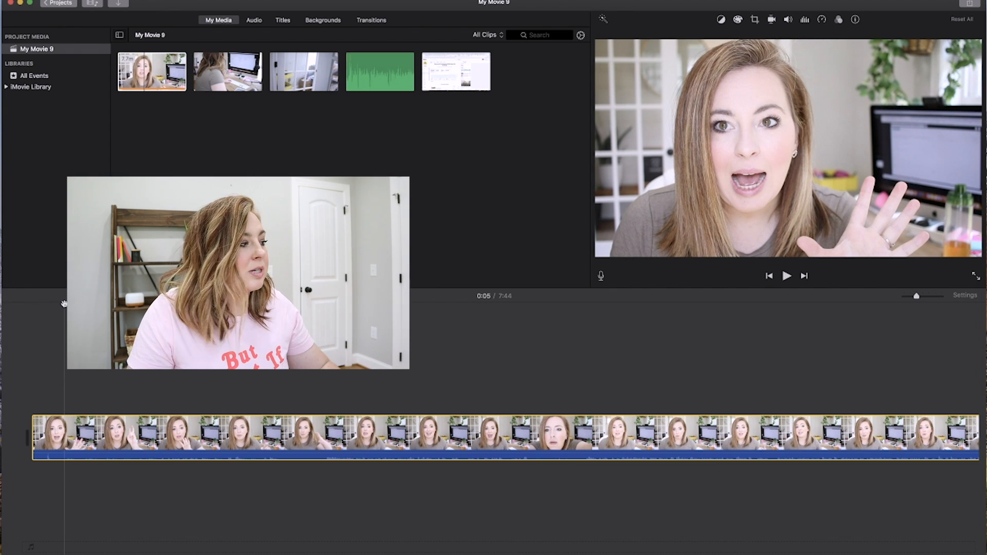
Split the timeline clip at about 0:05 and delete the opening piece before the cut.
right_click(65, 430)
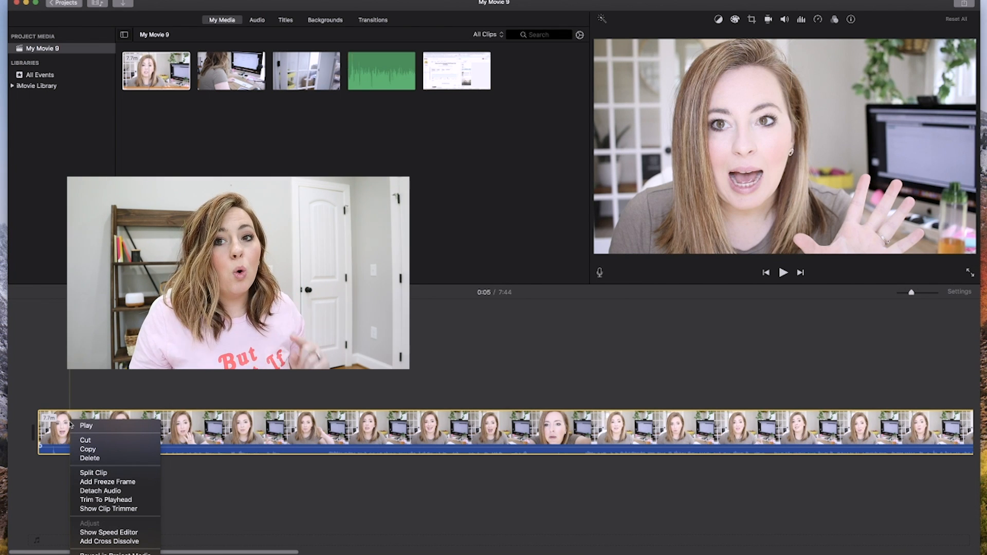
click(69, 424)
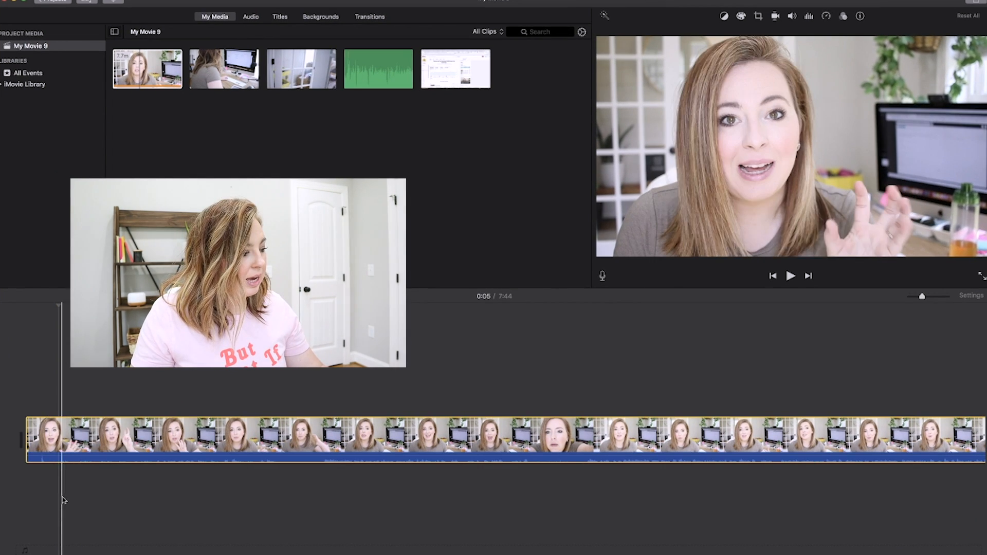
key(super+b)
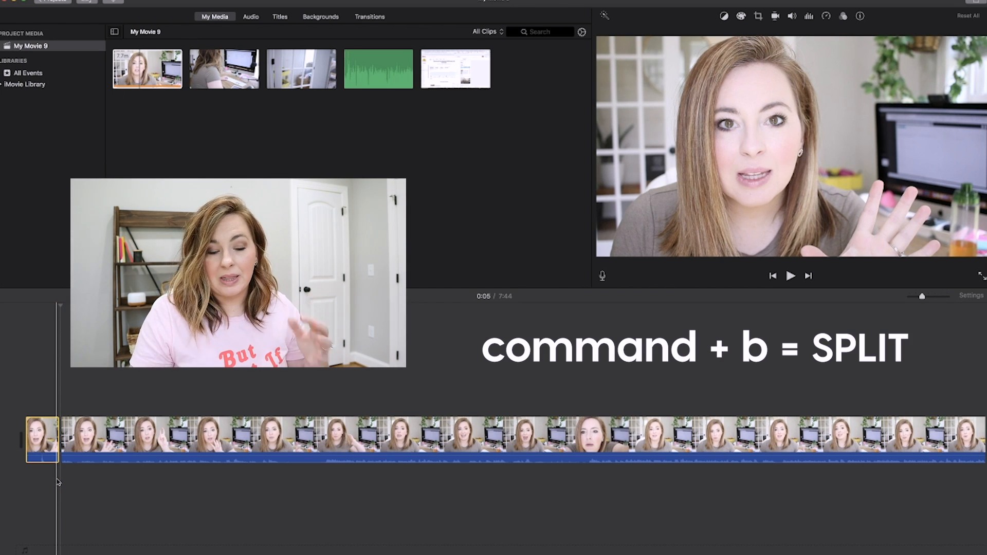
click(41, 437)
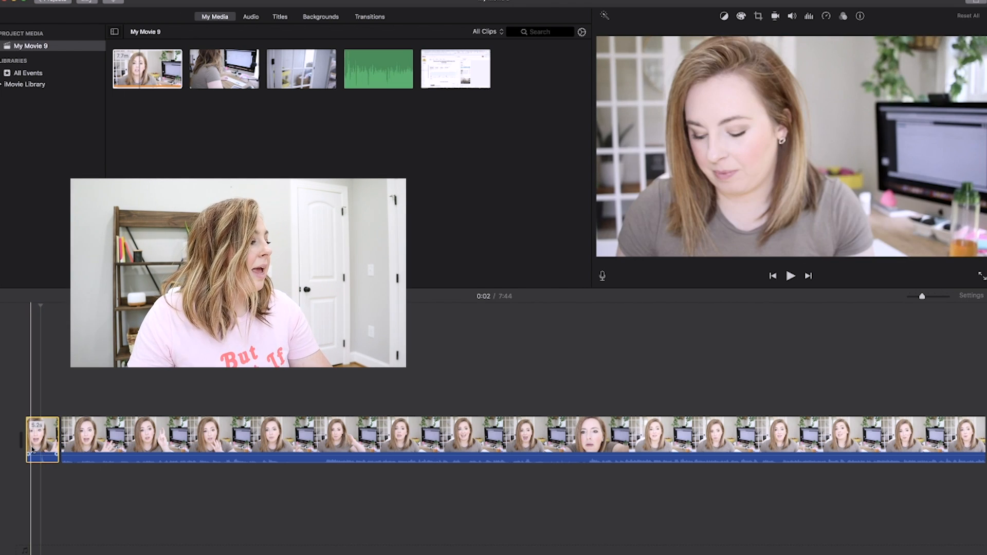
key(Delete)
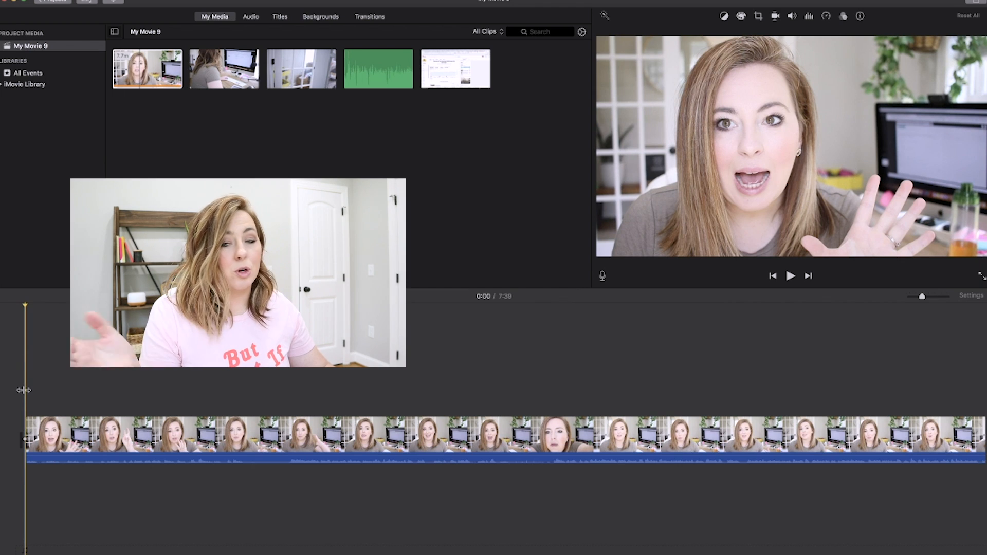
Play the new opening, then split the clip near 0:01 and again near 0:02 to isolate a piece about 1.1 seconds long.
key(space)
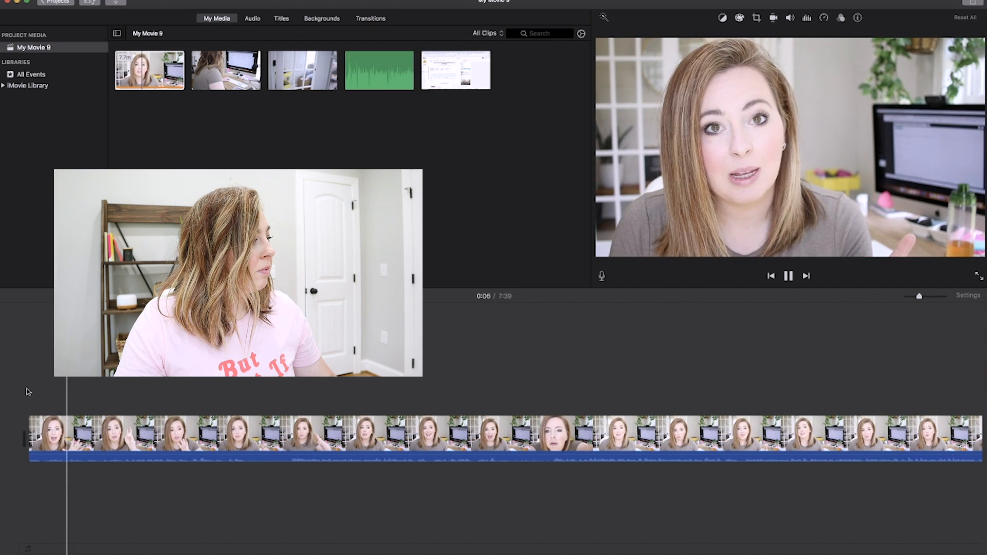
key(space)
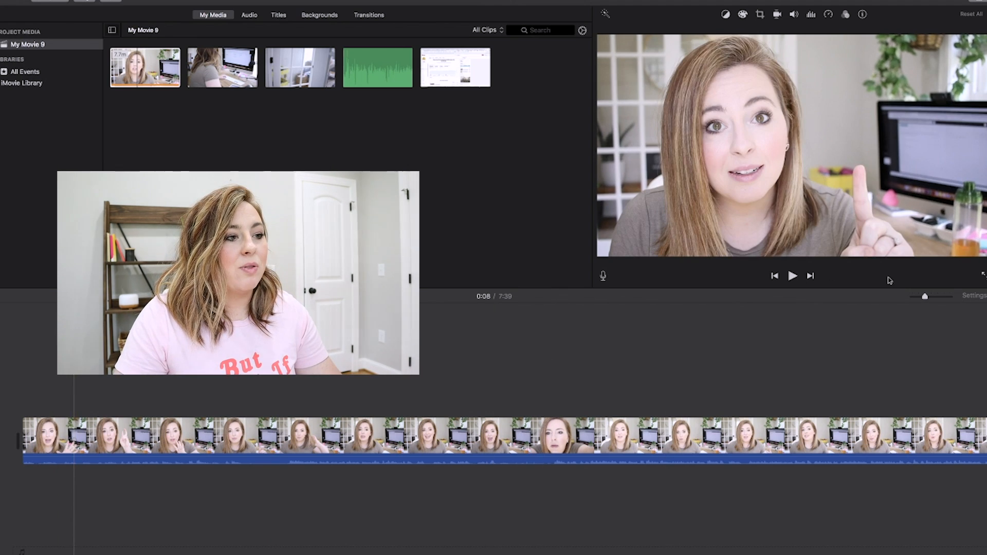
drag(925, 298, 931, 298)
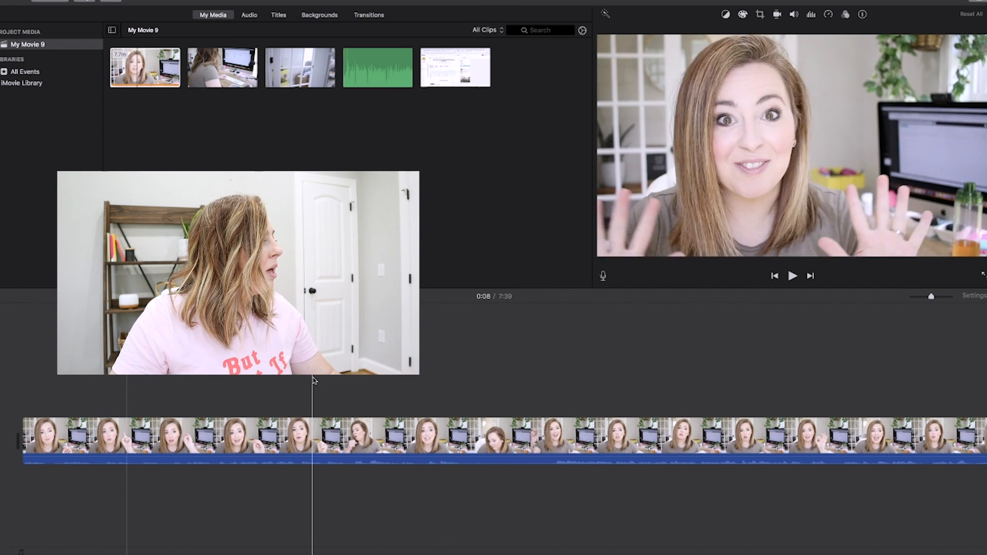
click(47, 392)
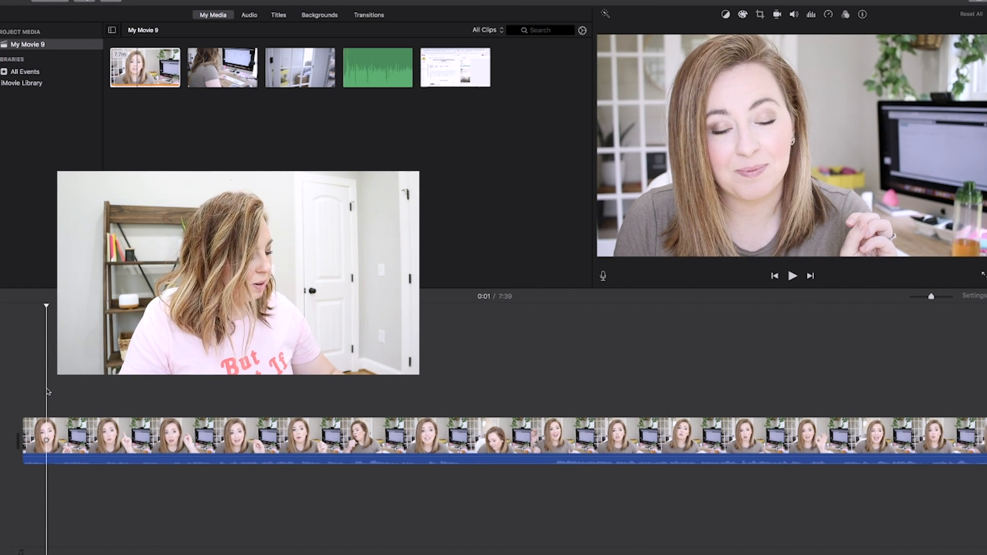
key(super+b)
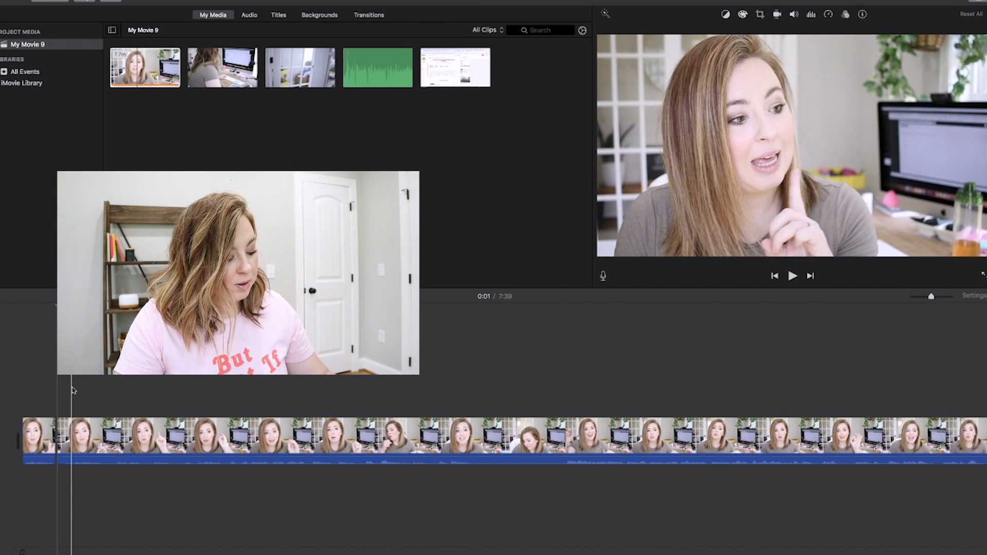
key(super+b)
click(82, 442)
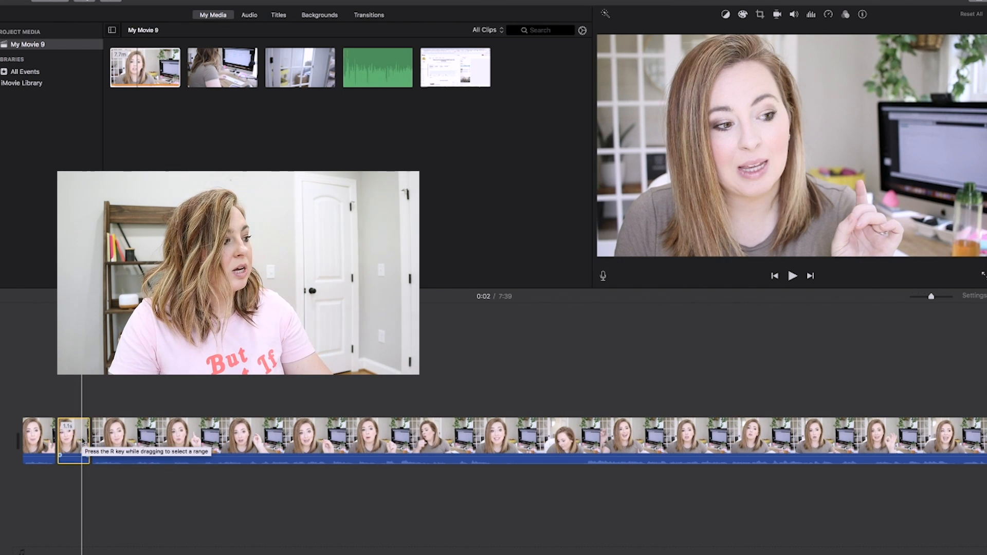
Play back the cut opening and delete the isolated short piece between the first segment and the main clip.
click(41, 427)
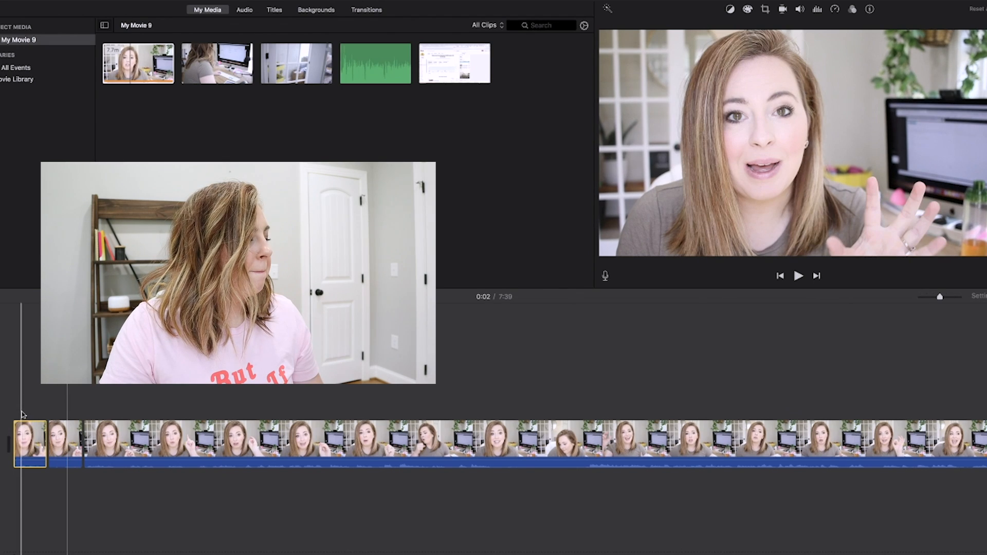
click(21, 414)
key(space)
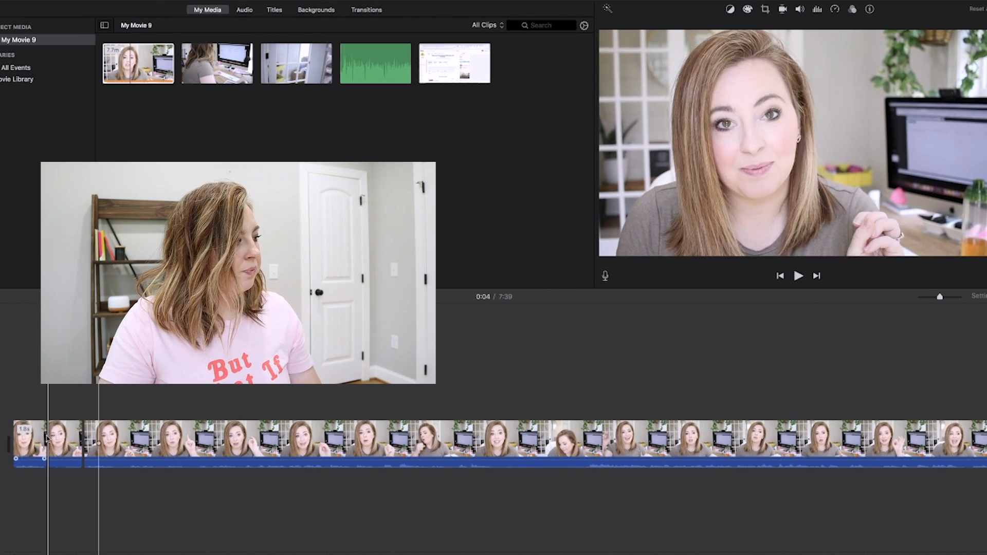
click(68, 441)
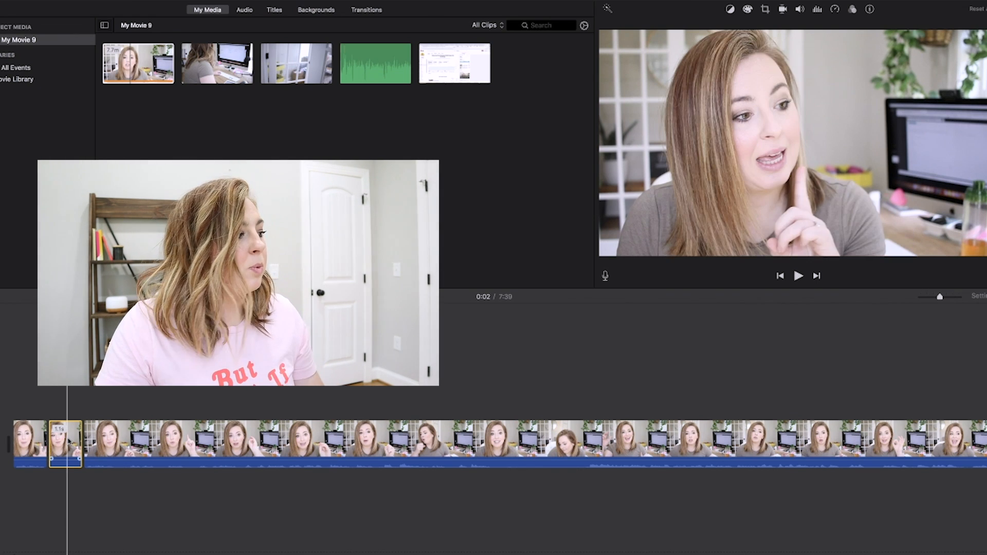
key(Delete)
Play through the main clip and split it at 0:32 and again at 0:39 to isolate the mistake.
click(30, 431)
key(space)
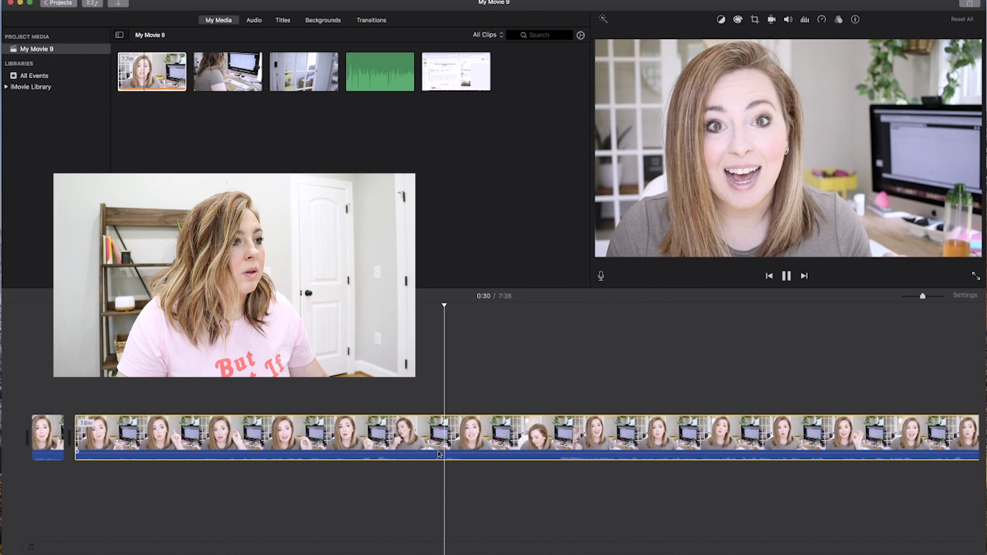
key(space)
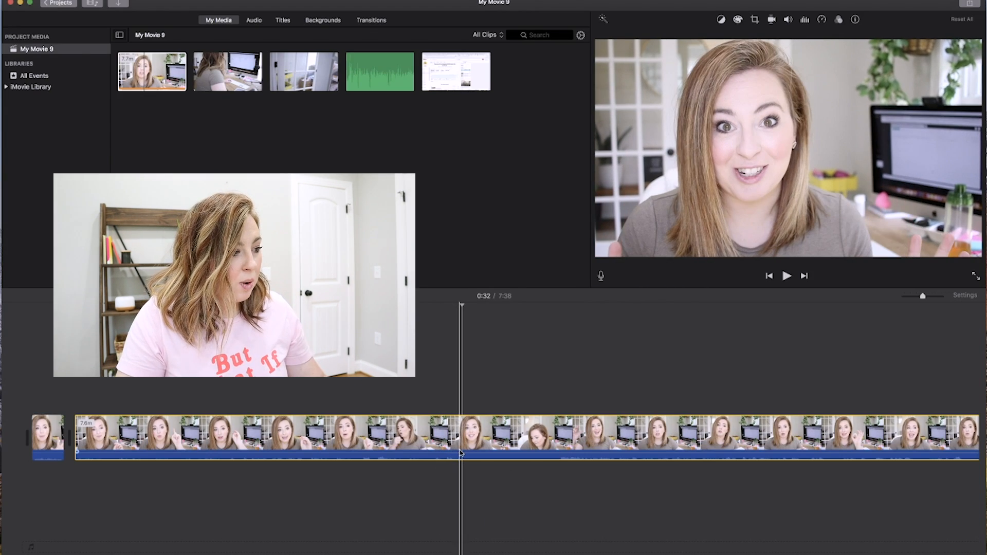
key(super+b)
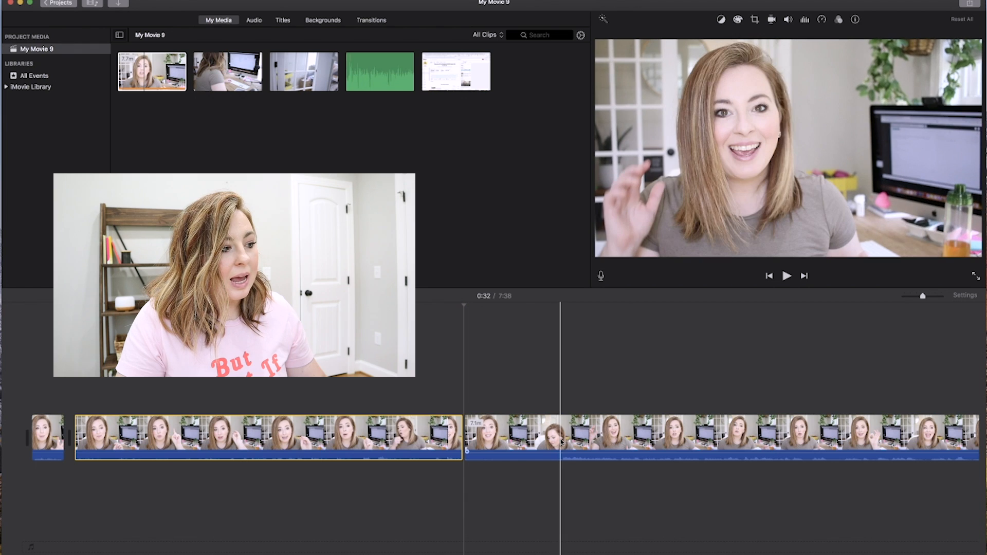
click(564, 442)
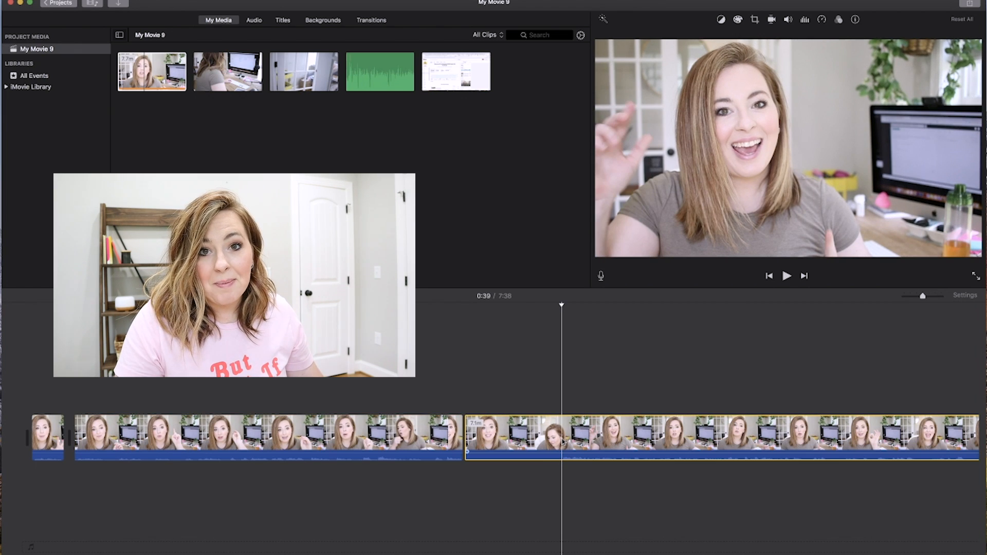
key(space)
key(space)
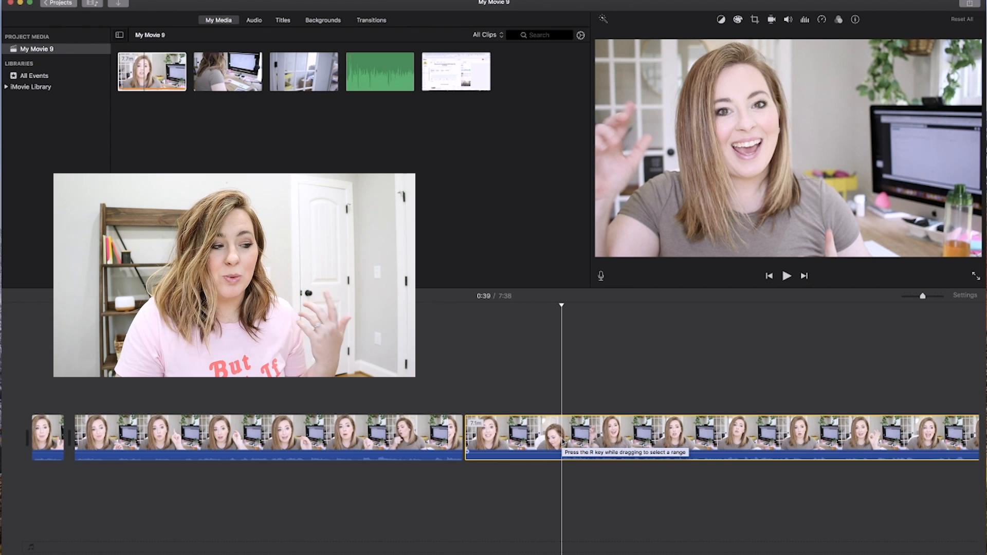
key(super+b)
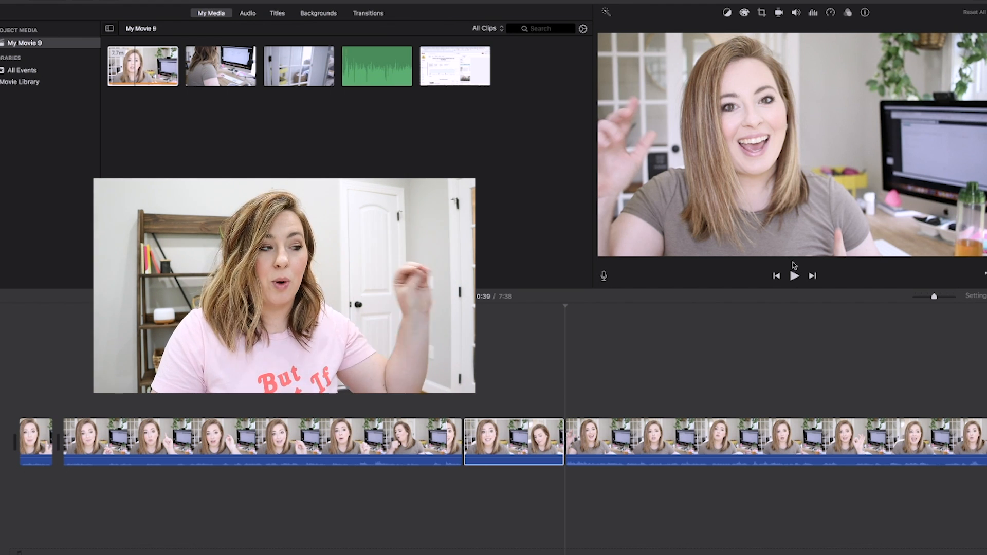
Delete the section between 0:32 and 0:39 and insert the newly imported first media clip at the 0:32 cut.
click(544, 421)
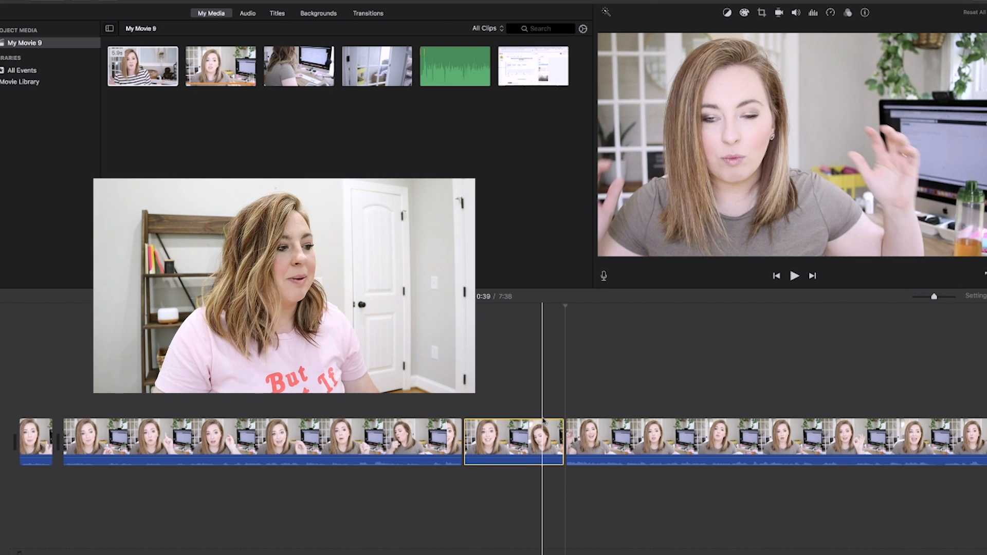
key(Delete)
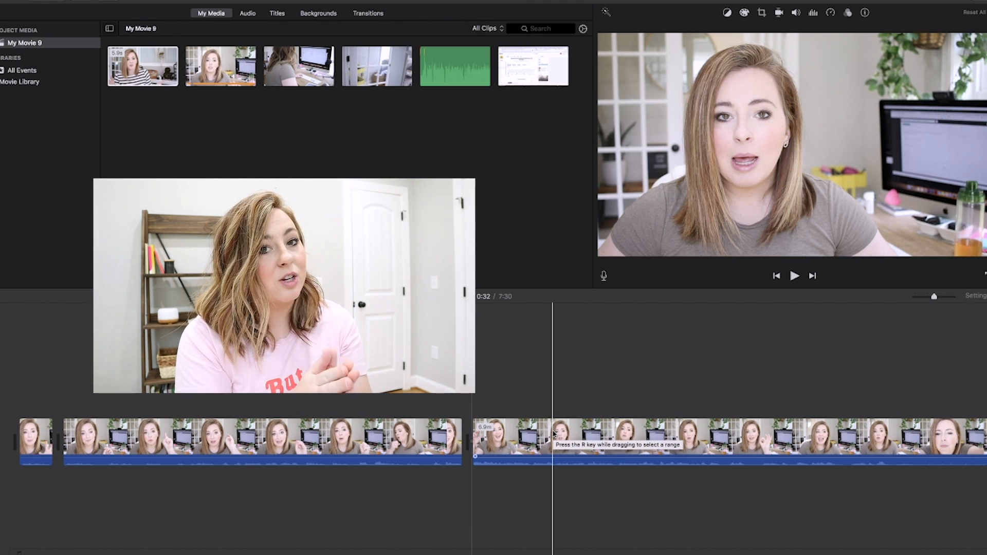
drag(127, 66, 482, 445)
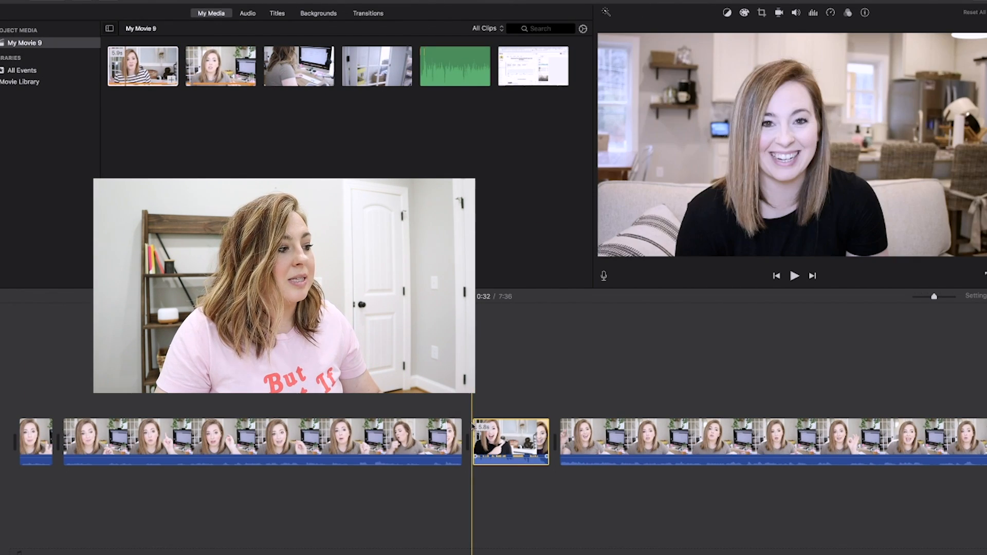
Play back from 0:31 across the cut and through the inserted clip to compare the audio levels.
click(457, 427)
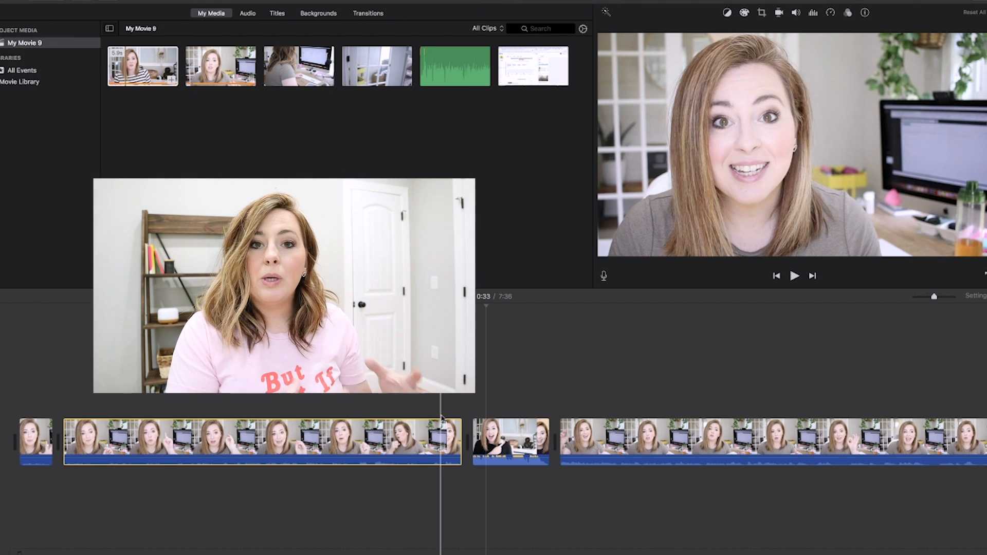
click(443, 417)
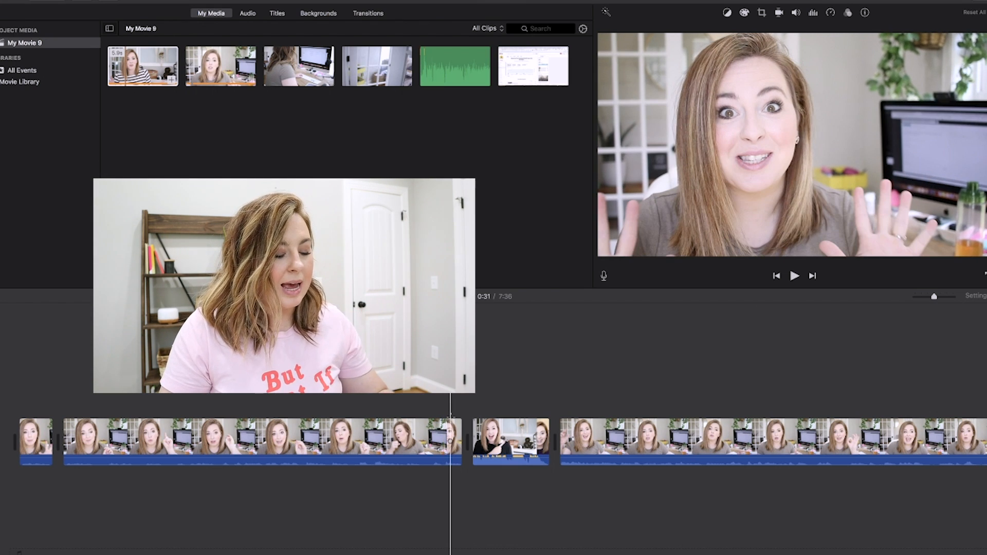
key(space)
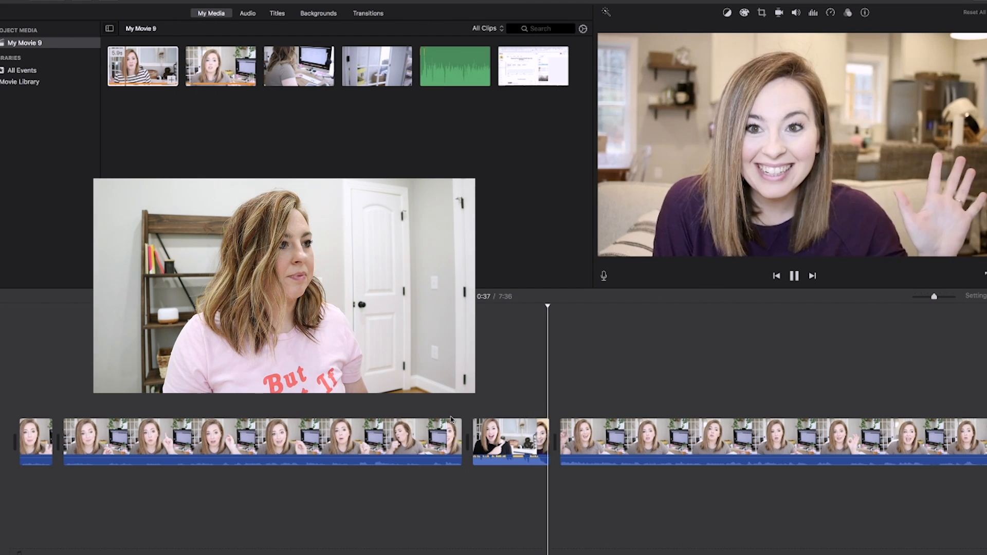
key(space)
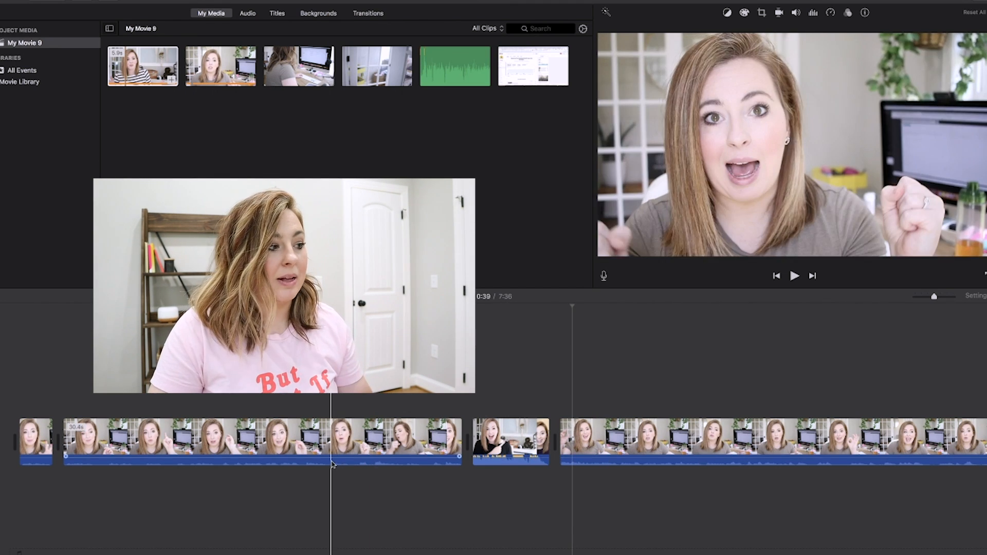
Try a volume of 200% on the long segment before the inserted clip, and return it to 100%.
click(427, 450)
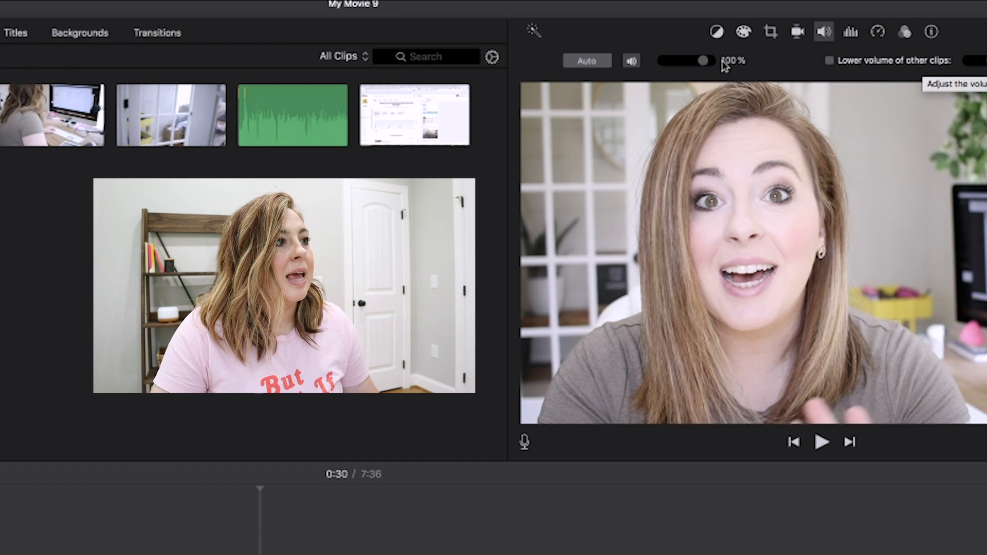
mouse_move(703, 61)
mouse_down()
mouse_move(733, 64)
mouse_move(707, 65)
mouse_up()
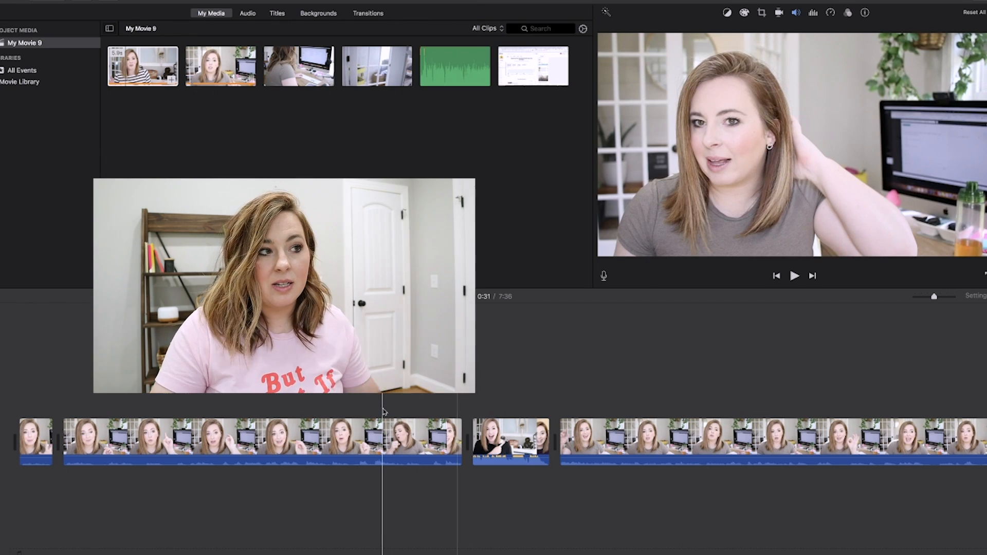
click(795, 11)
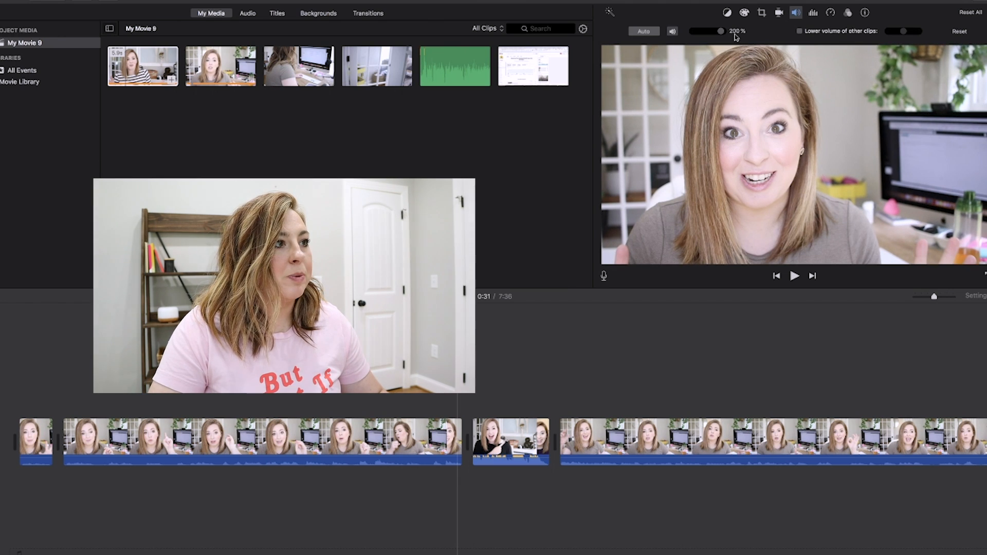
drag(718, 33, 719, 35)
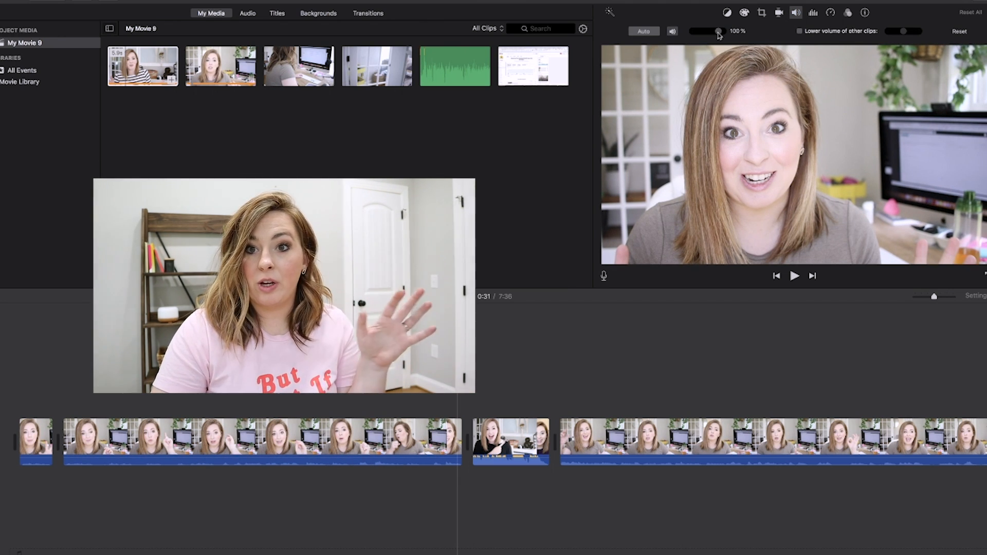
Play the segment before the inserted clip at 100%, raise its volume to 214% and play it again.
key(space)
key(space)
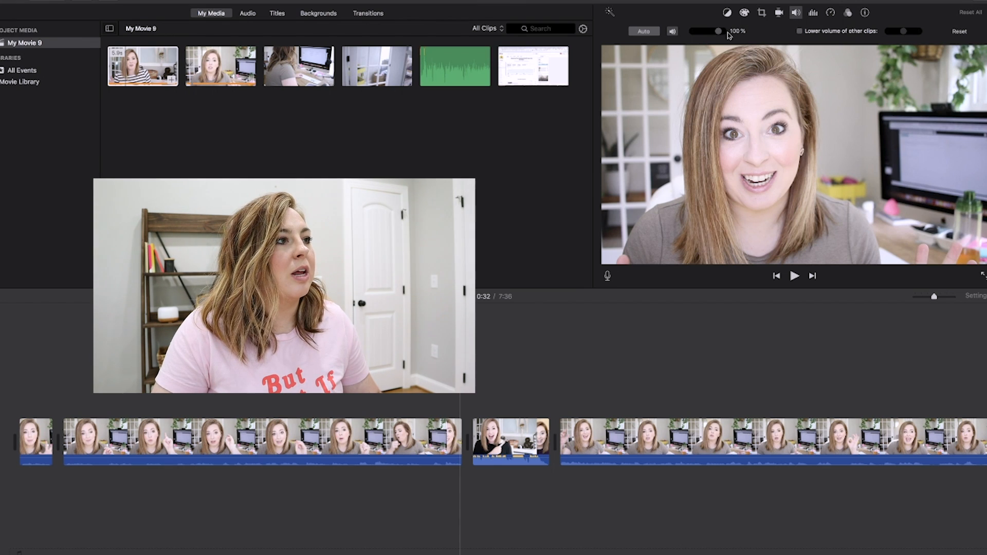
drag(719, 34, 723, 33)
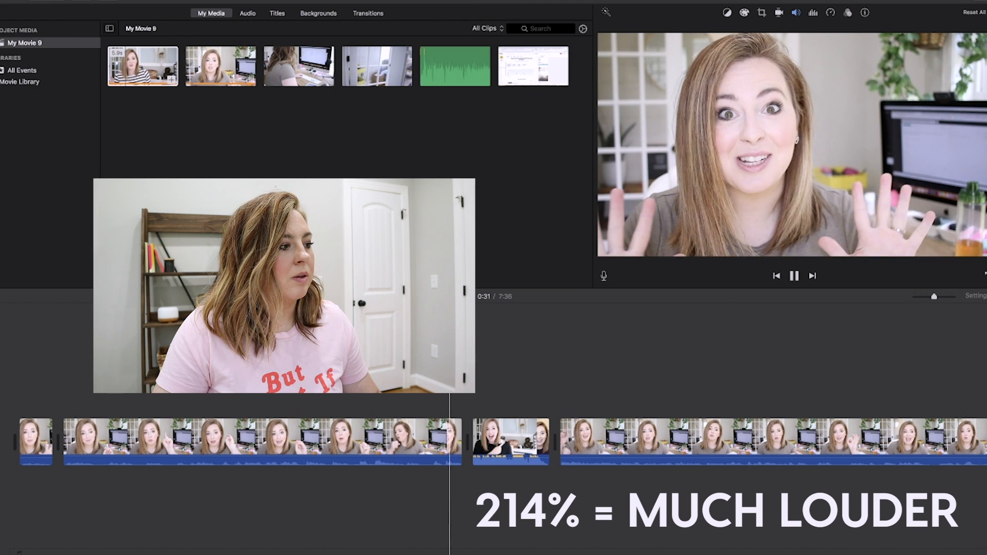
key(space)
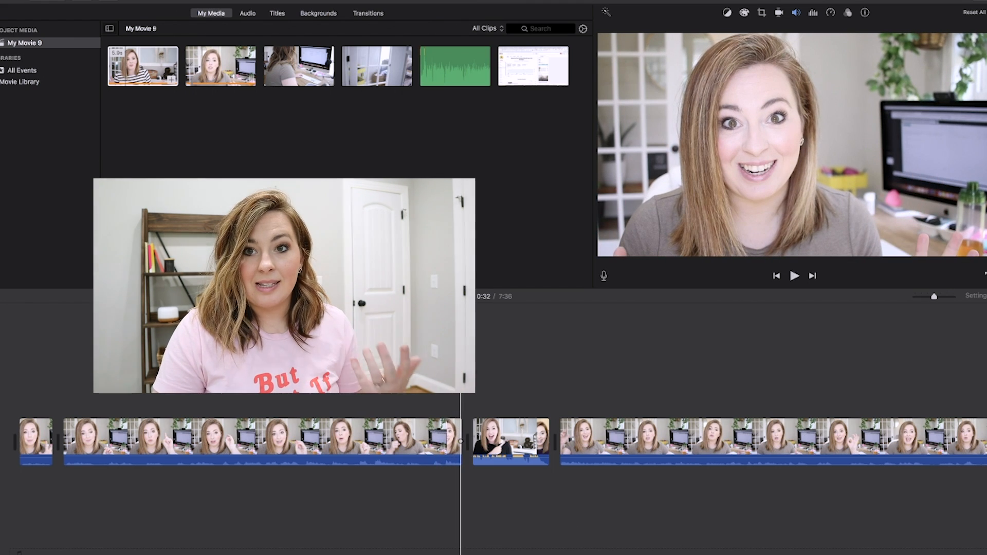
Lower the volume of the inserted clip to 47%.
click(508, 437)
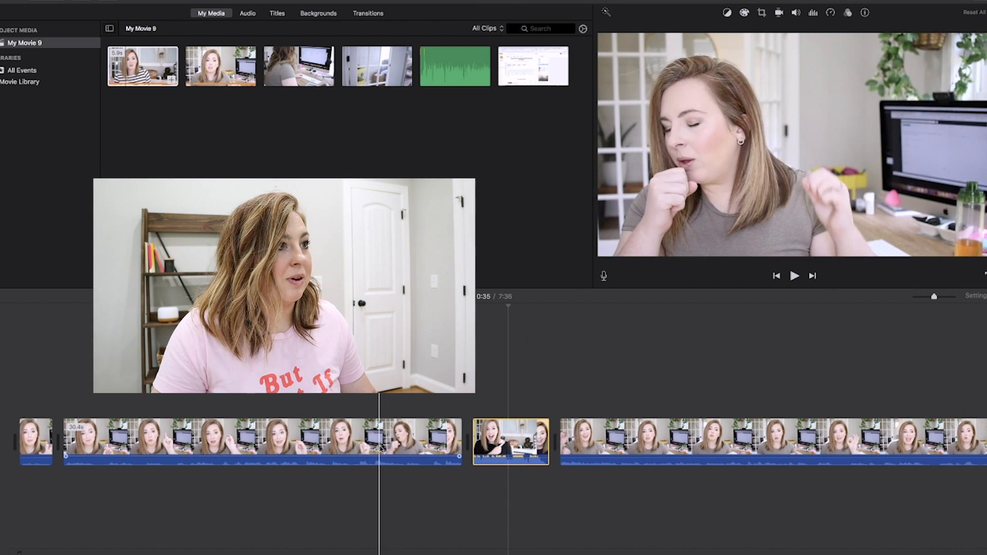
click(797, 14)
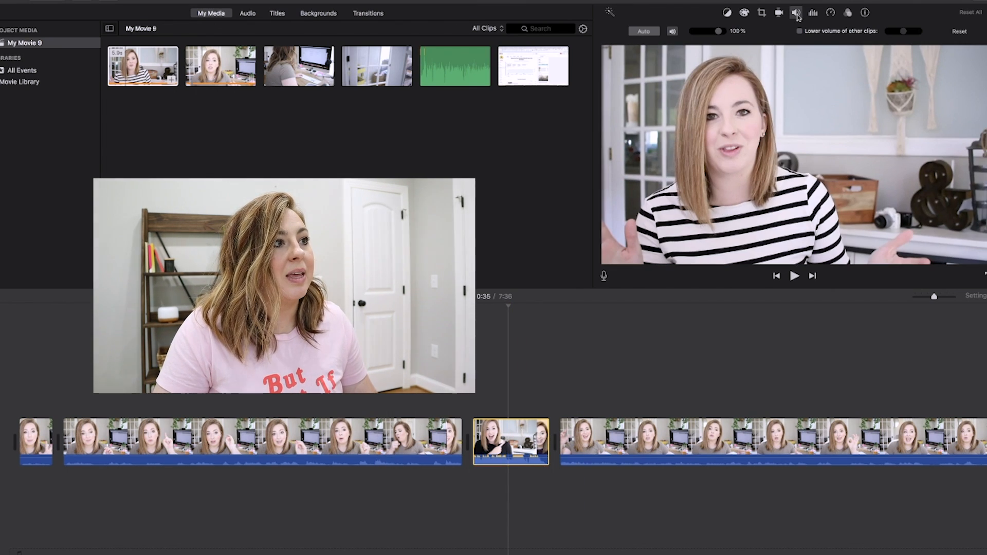
drag(719, 32, 710, 33)
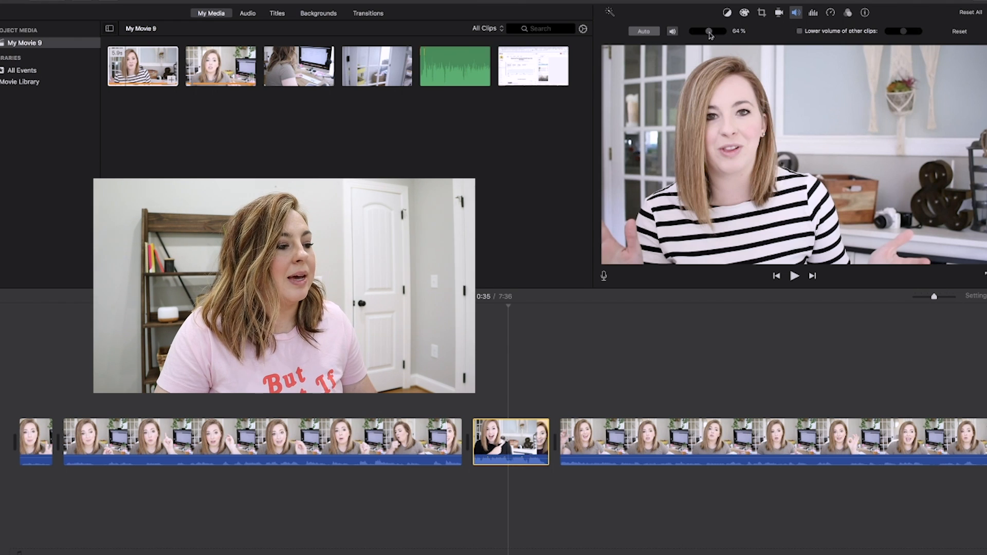
drag(709, 34, 705, 34)
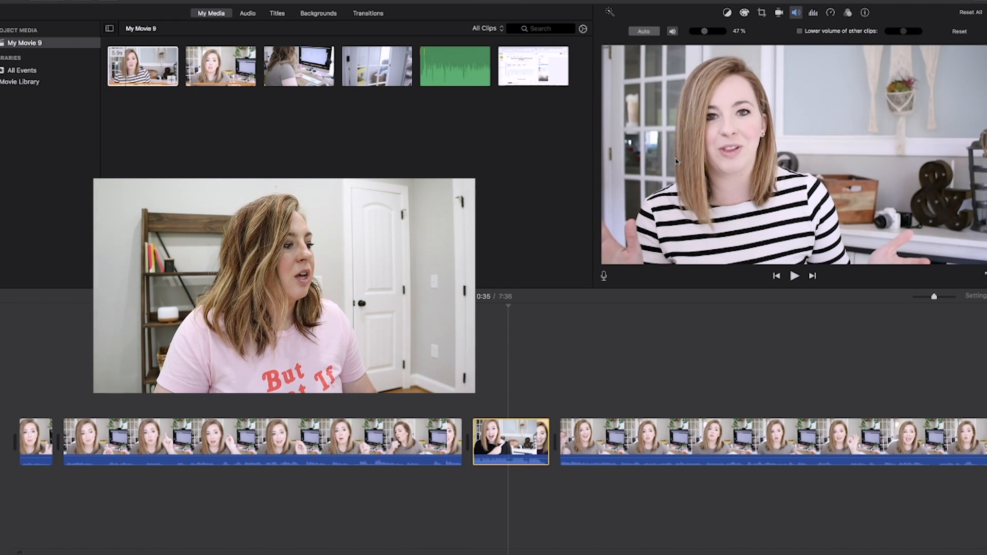
Set the volume to 264% for the long segment before the inserted clip and 283% for the segment after it.
click(381, 438)
right_click(380, 439)
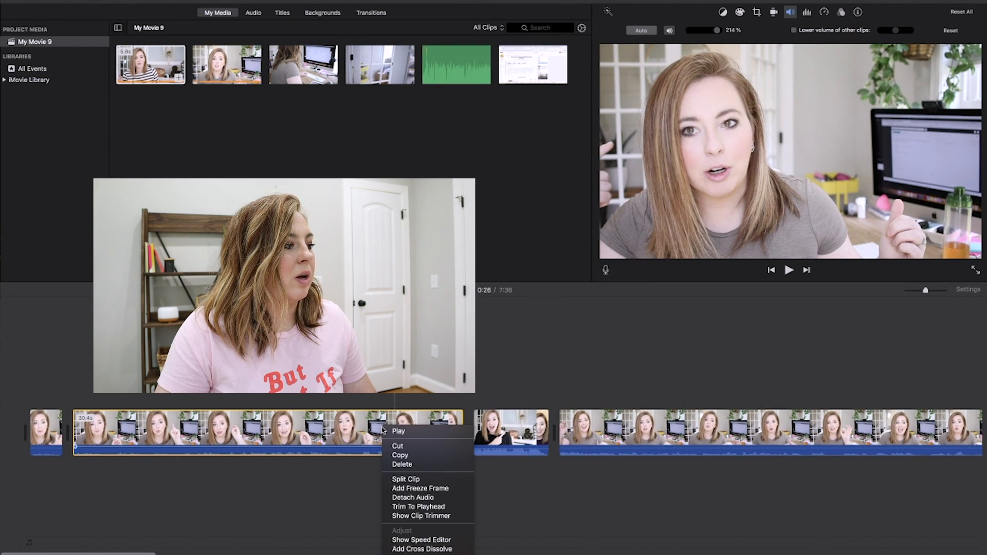
click(382, 430)
click(790, 12)
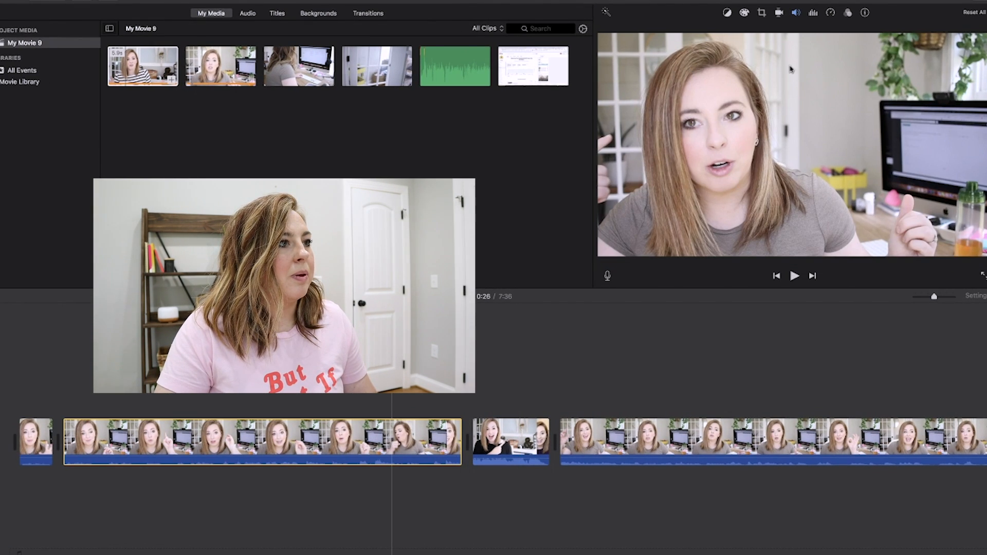
click(795, 12)
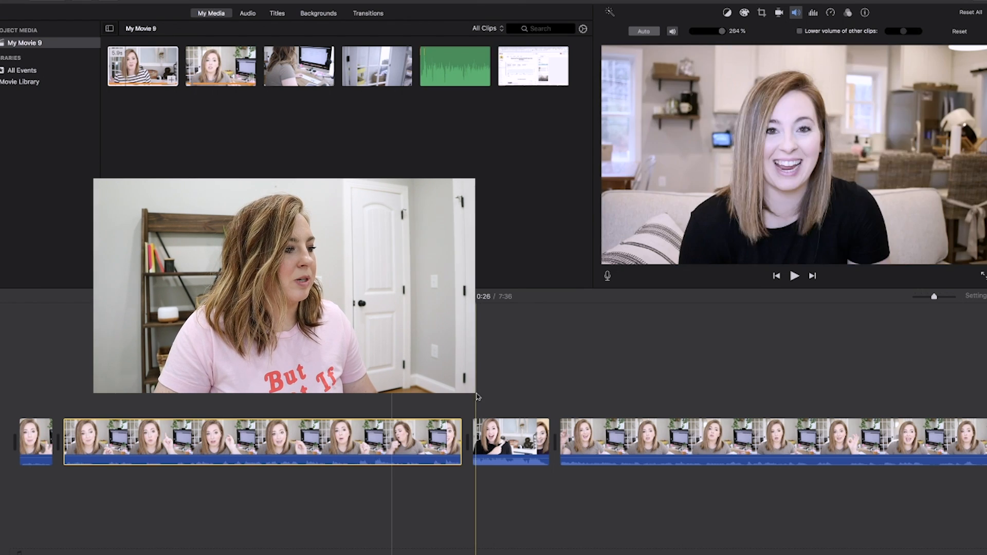
click(597, 440)
drag(718, 30, 721, 32)
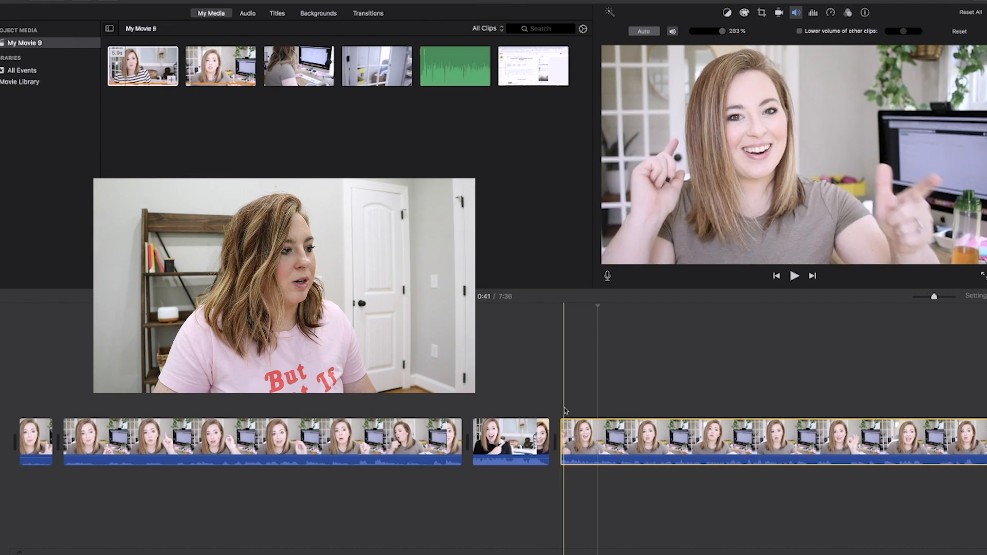
Lower the inserted clip's volume to 36% and play back across the cut before it.
click(534, 440)
drag(704, 33, 701, 33)
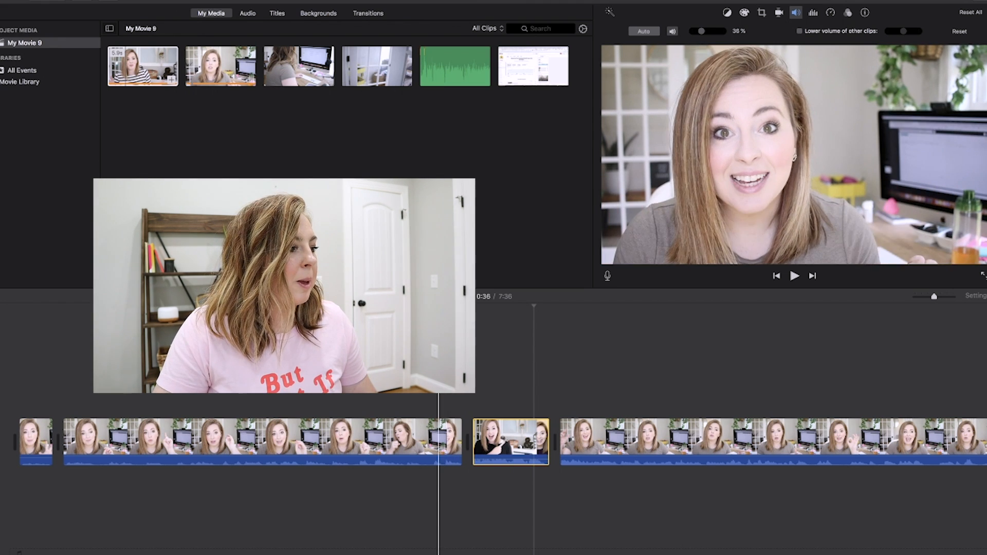
key(space)
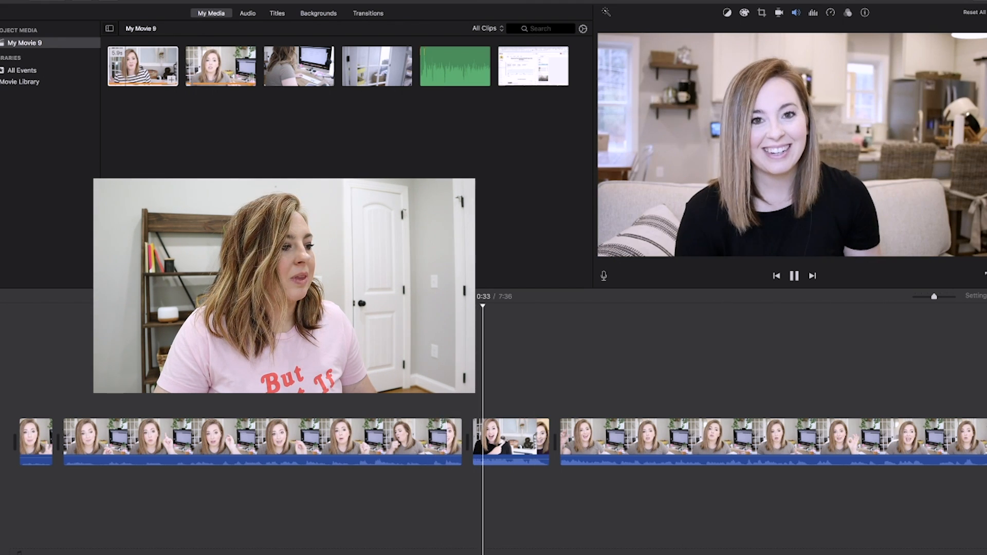
key(space)
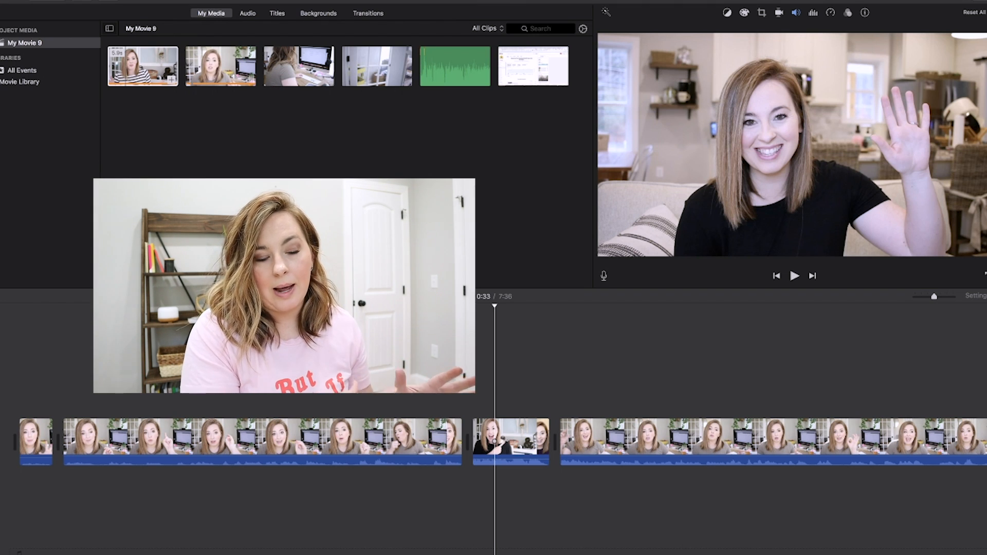
Add the Overlap title above the segment after the inserted clip, starting at about 0:40.
click(602, 447)
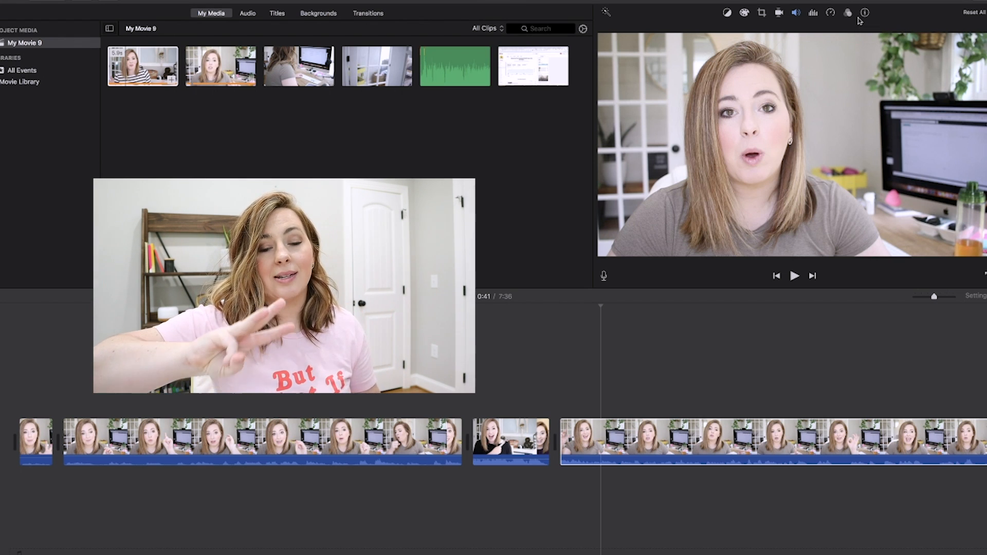
click(594, 321)
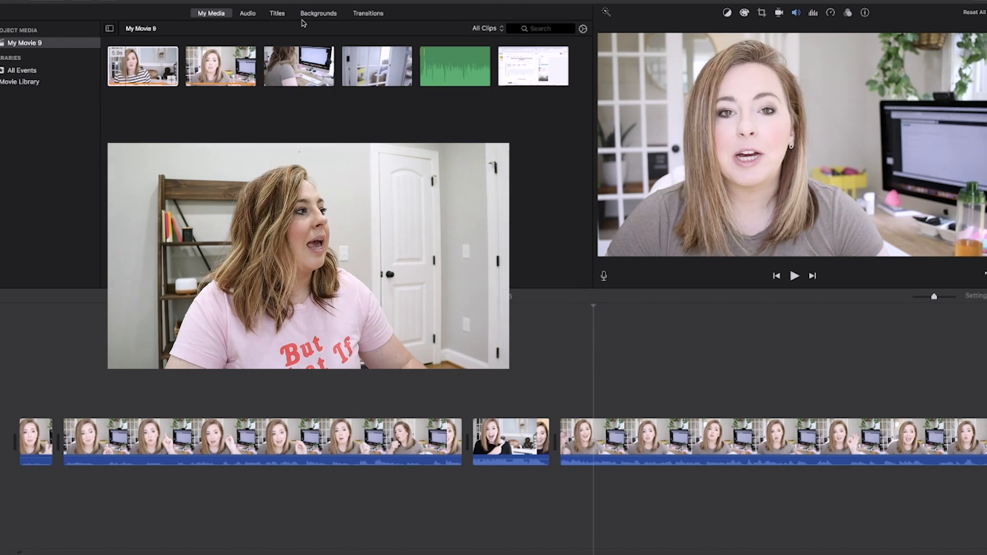
click(277, 14)
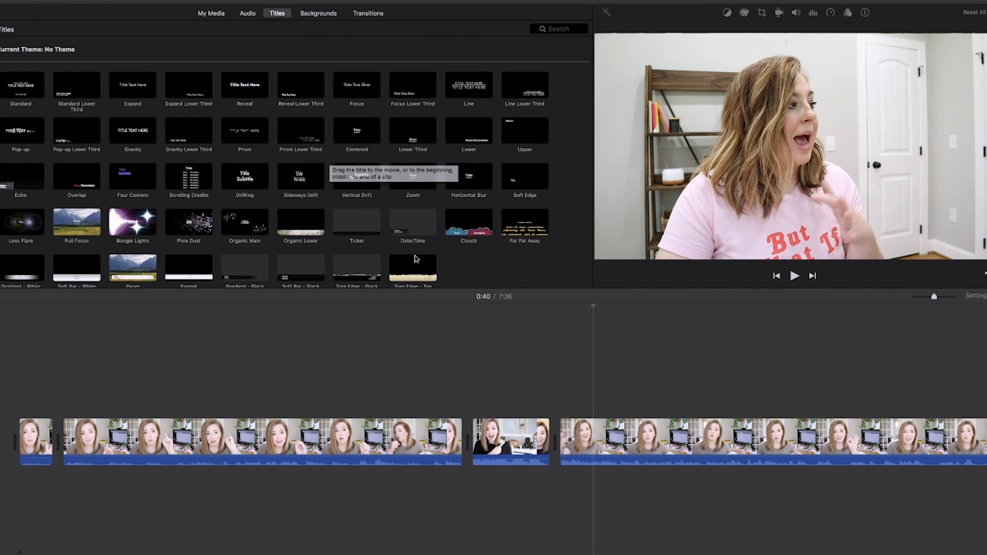
scroll(395, 182, down, 1)
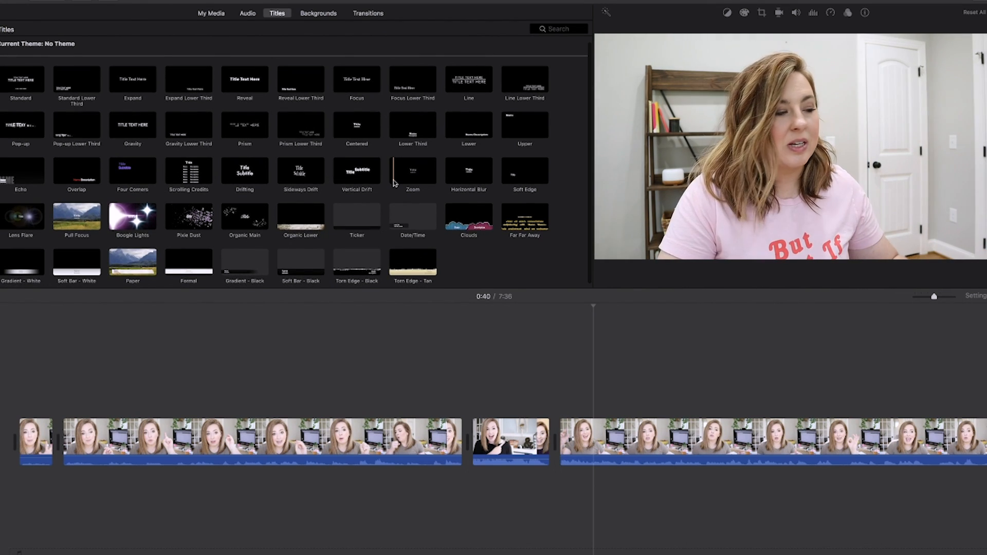
scroll(395, 182, down, 1)
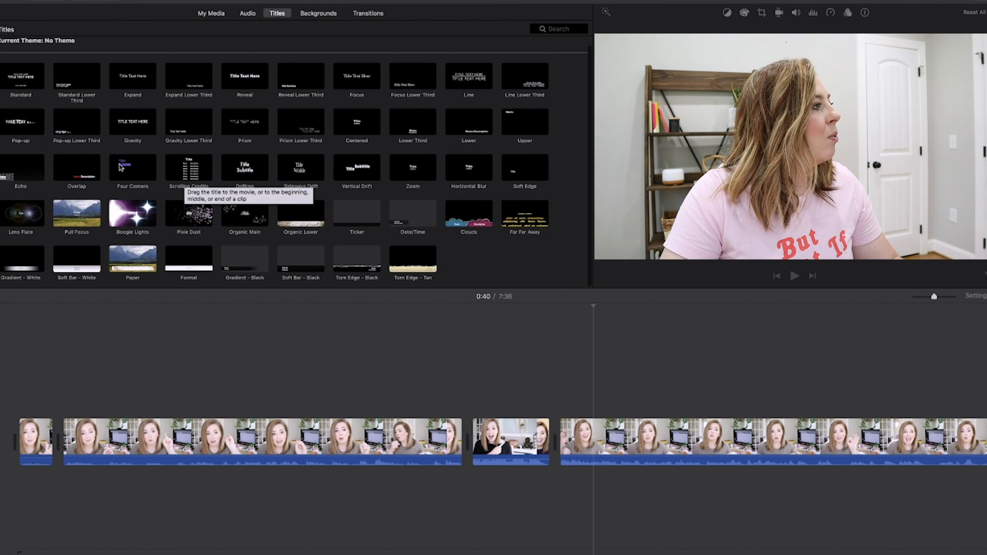
drag(76, 174, 612, 413)
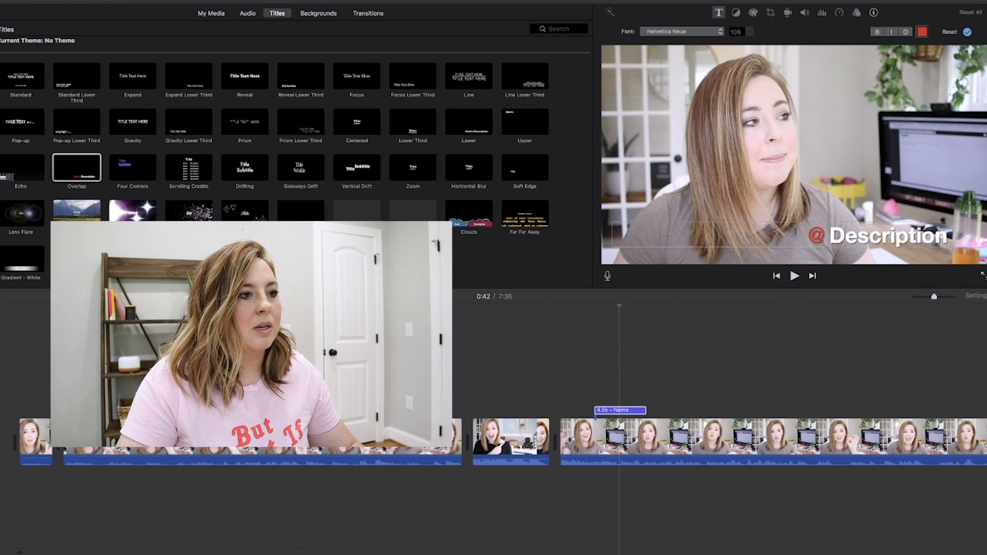
Replace the title's description text with the social media handle and colour the @ sign yellow.
double_click(924, 237)
text(jessicastansberry)
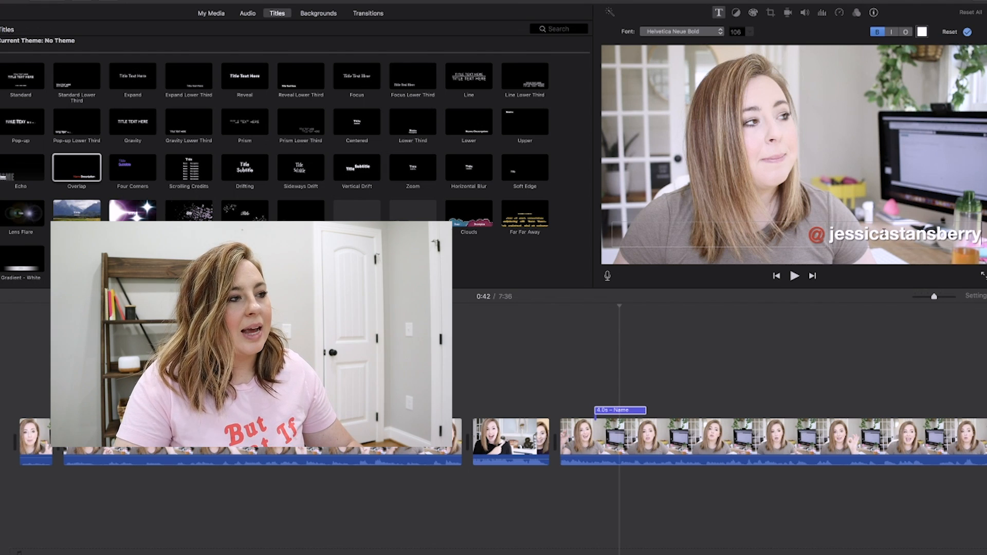
double_click(816, 235)
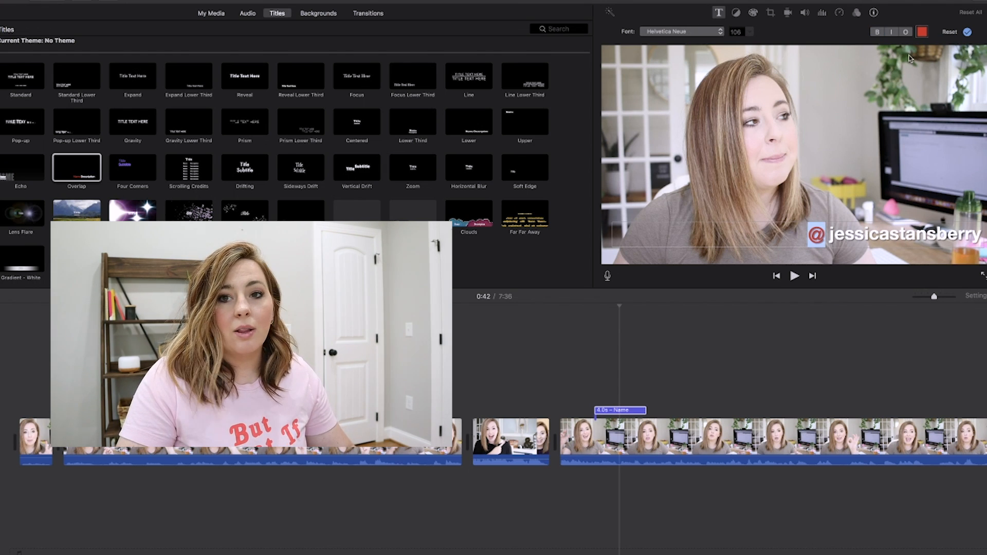
click(921, 31)
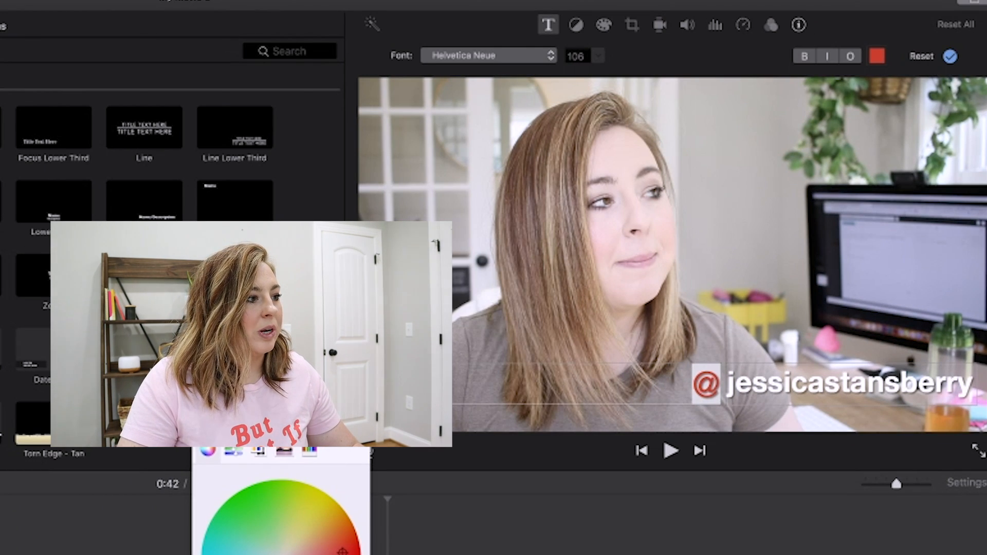
click(320, 508)
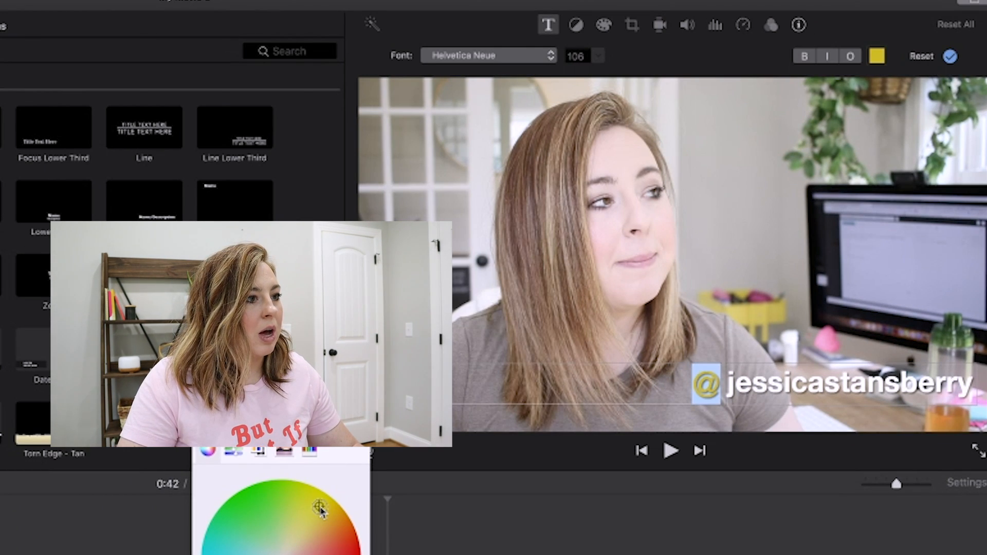
Colour the handle text of the title orange.
double_click(806, 390)
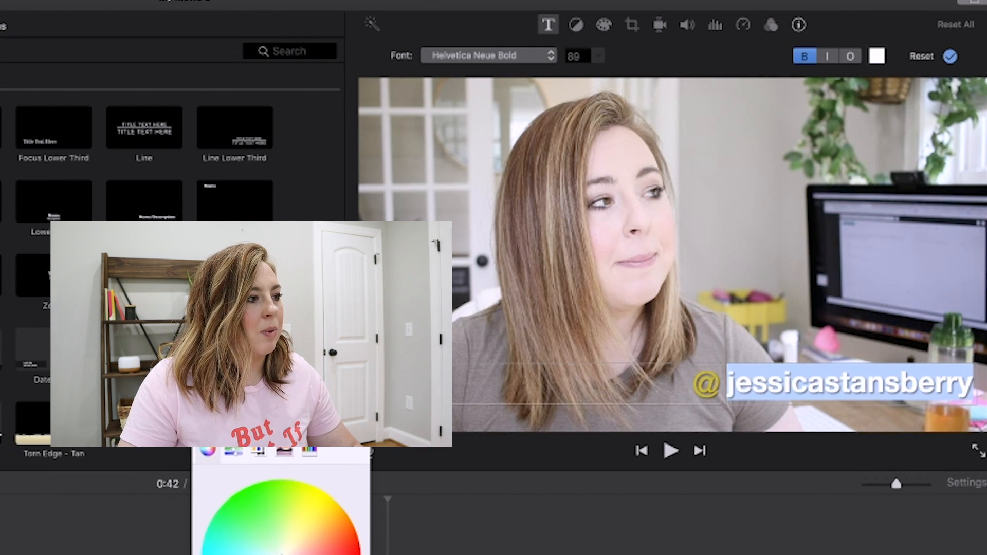
drag(312, 546, 342, 535)
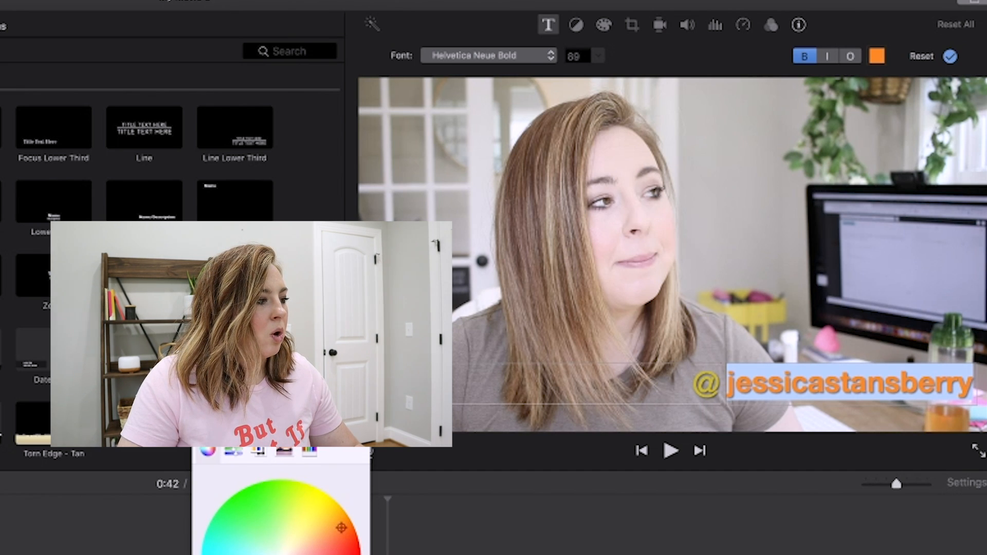
click(343, 530)
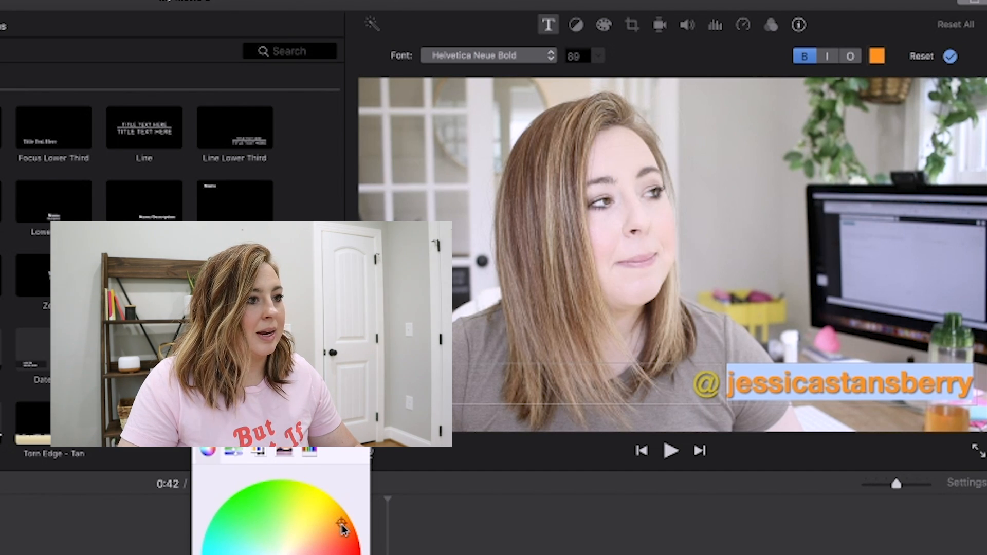
Finish editing the orange handle text of the title and close the colour picker.
click(818, 388)
click(761, 294)
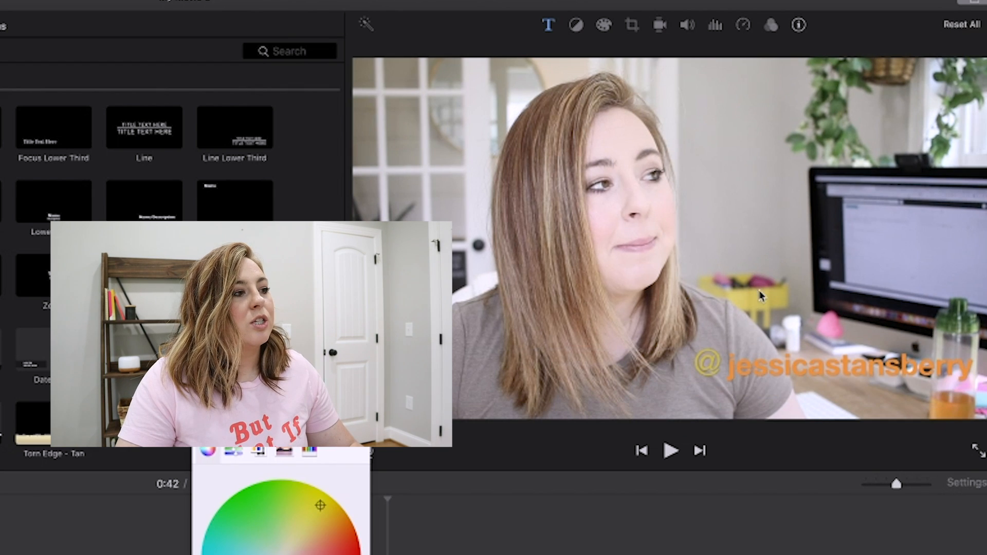
click(200, 430)
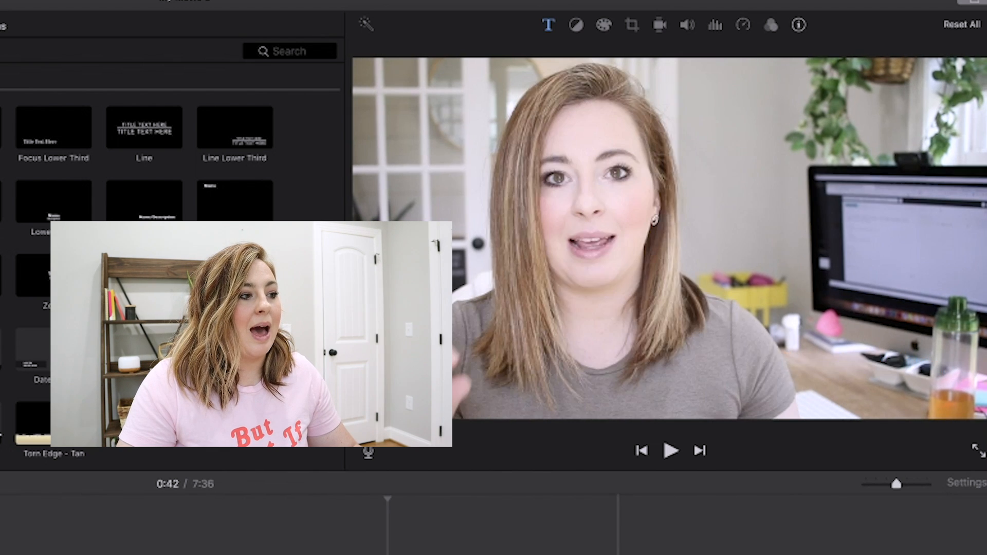
Reopen the title to inspect its @ sign text, and play back the segment with the coloured title.
double_click(398, 553)
click(785, 383)
click(750, 328)
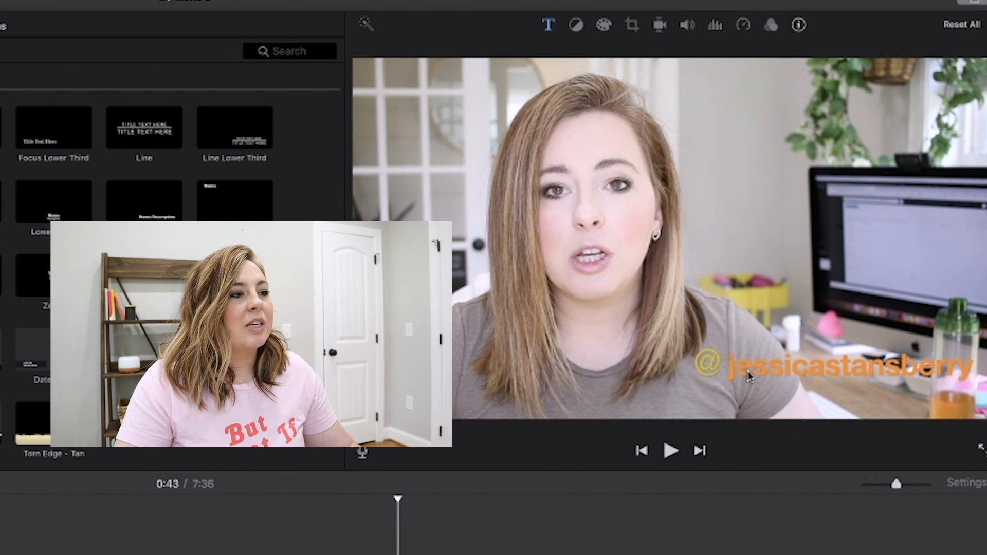
double_click(705, 373)
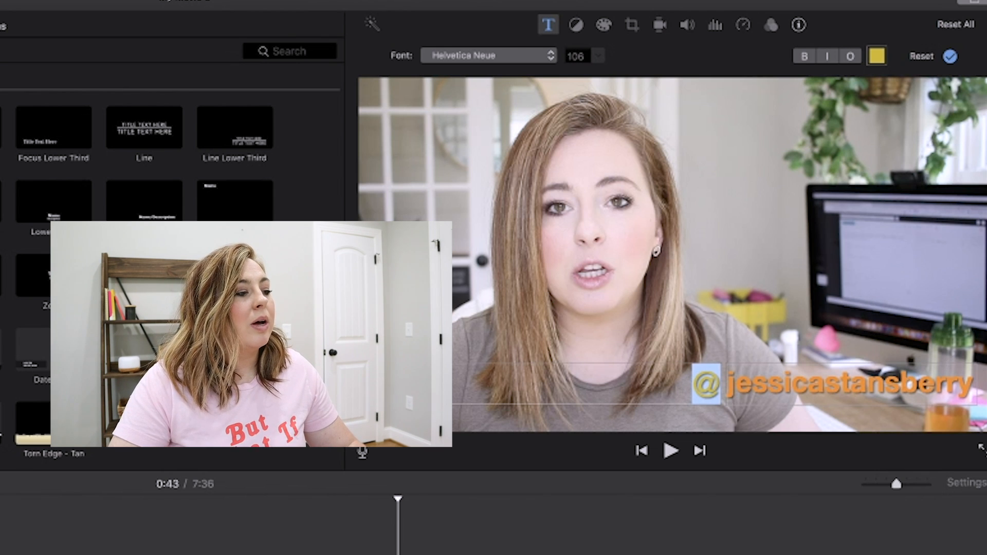
click(342, 535)
key(space)
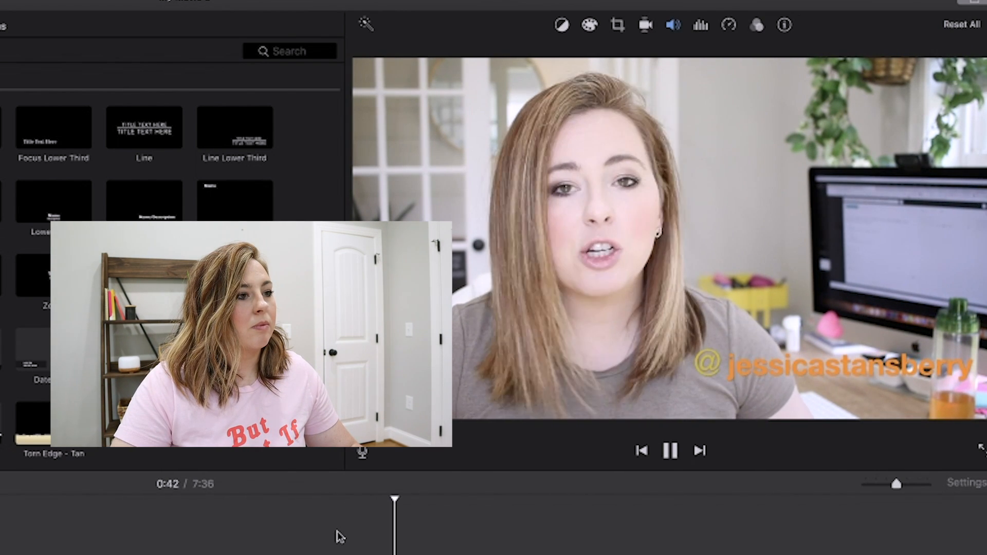
key(space)
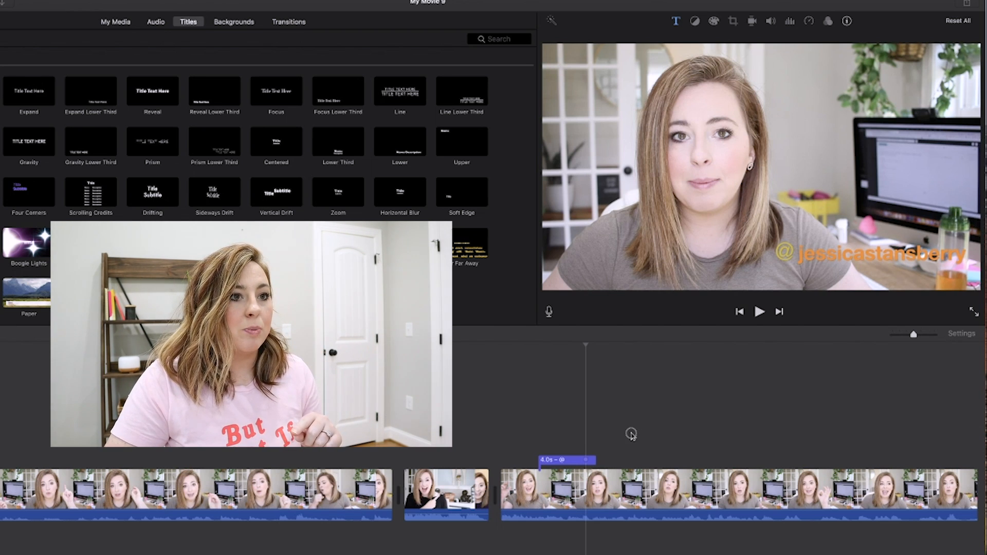
Place the Instagram handle image above the main clip at the title's start and play back that part.
drag(632, 435, 538, 431)
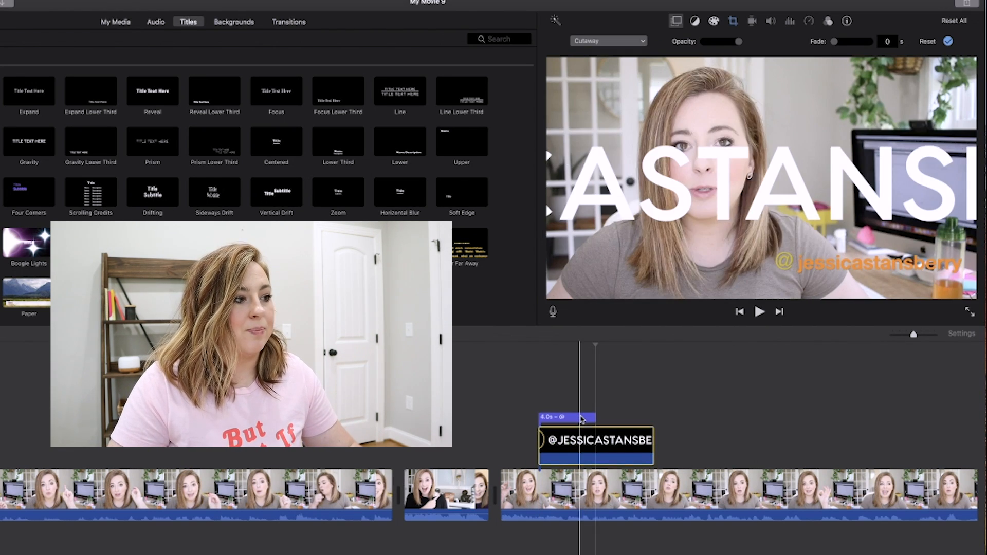
click(532, 392)
key(space)
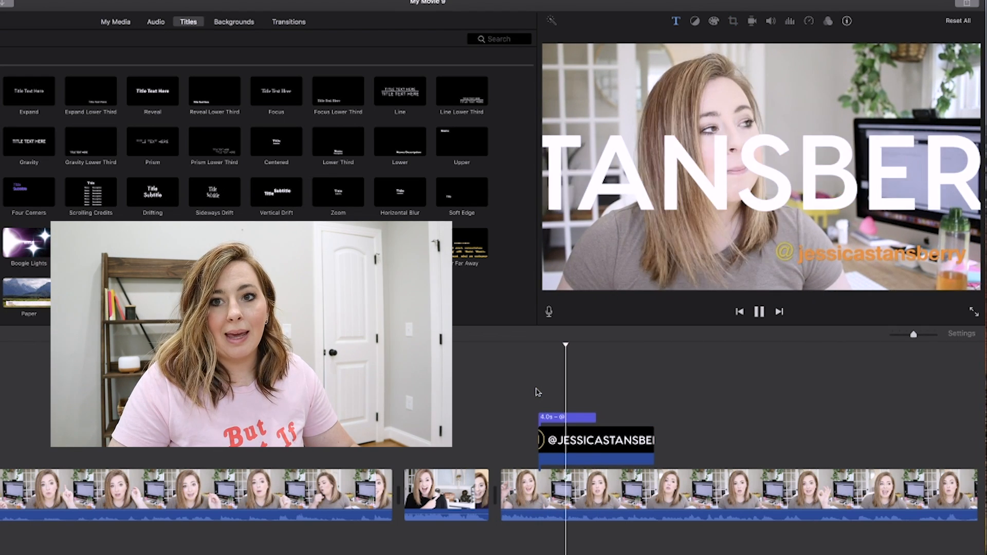
key(space)
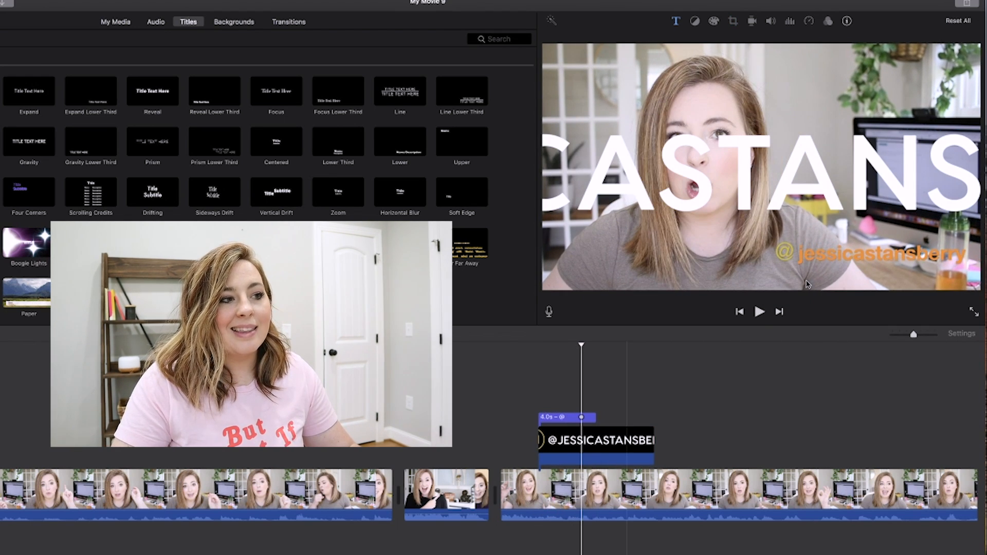
Delete the coloured title, and turn the handle image into a slightly reduced Picture in Picture overlay.
click(556, 419)
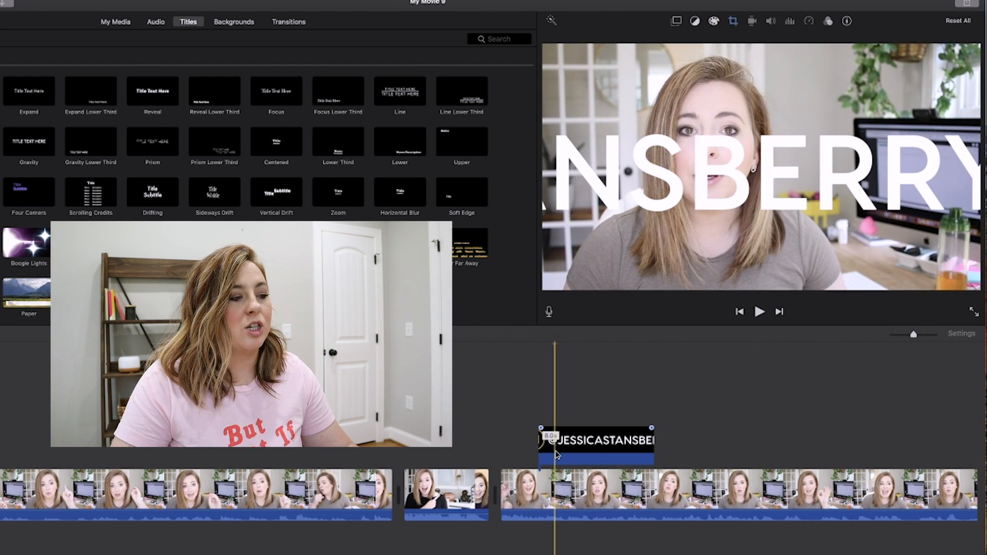
click(615, 447)
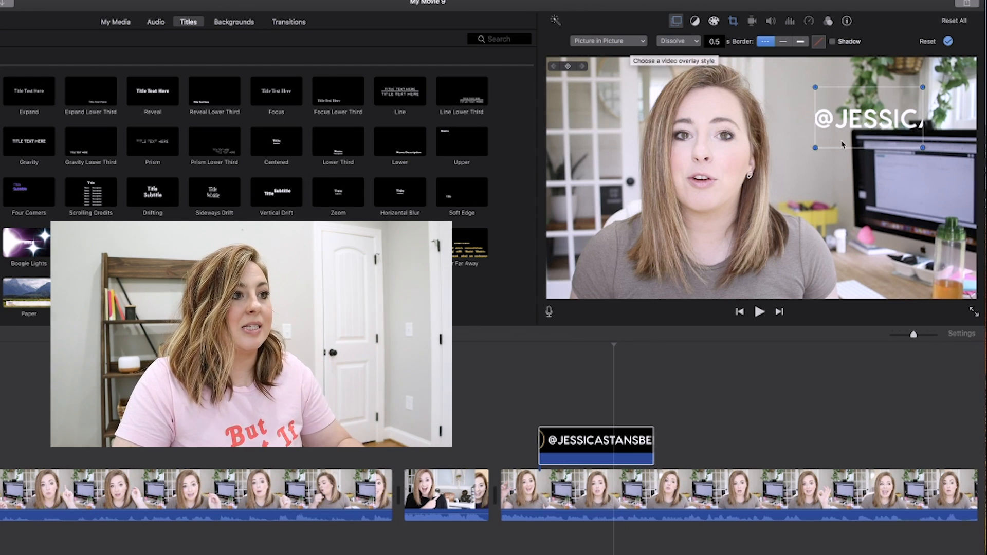
mouse_move(816, 149)
mouse_down()
mouse_move(725, 195)
mouse_move(822, 144)
mouse_up()
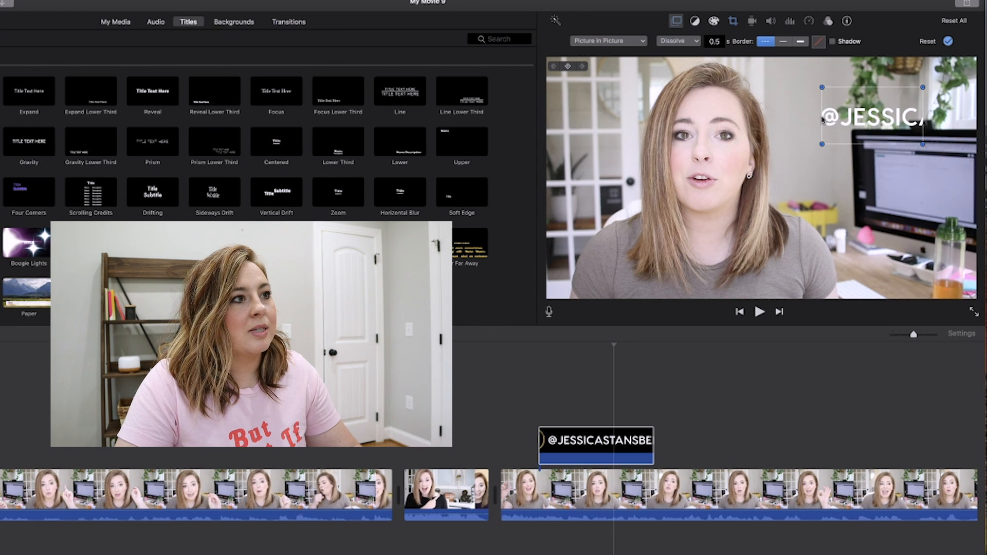
drag(924, 145, 916, 141)
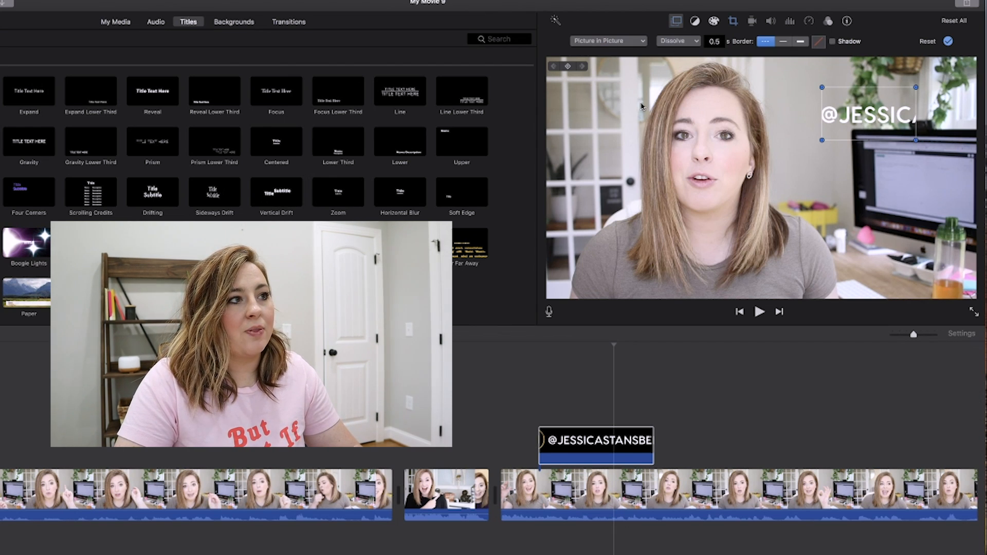
Set the handle image's crop style to Fit, and enlarge and move the overlay to the frame's lower-right area.
click(733, 22)
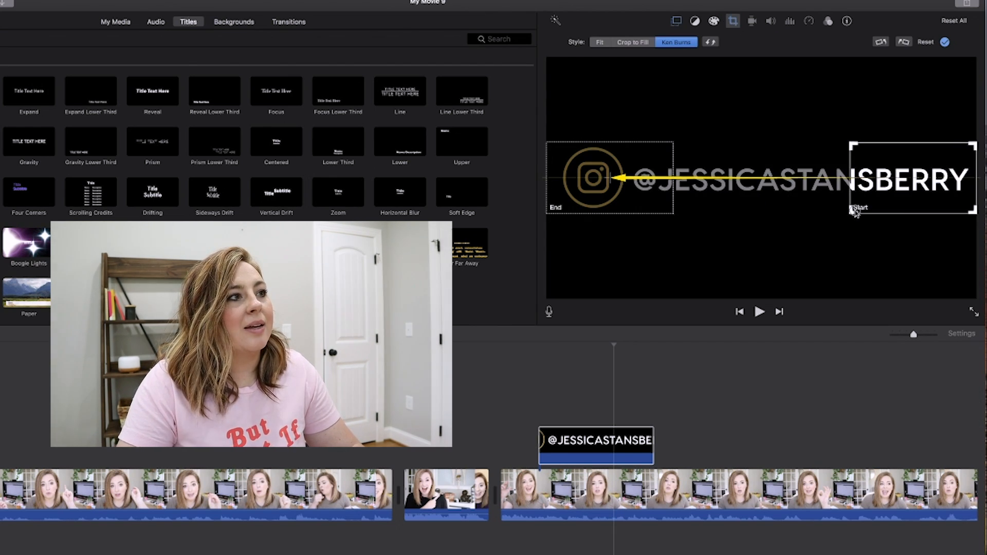
click(599, 42)
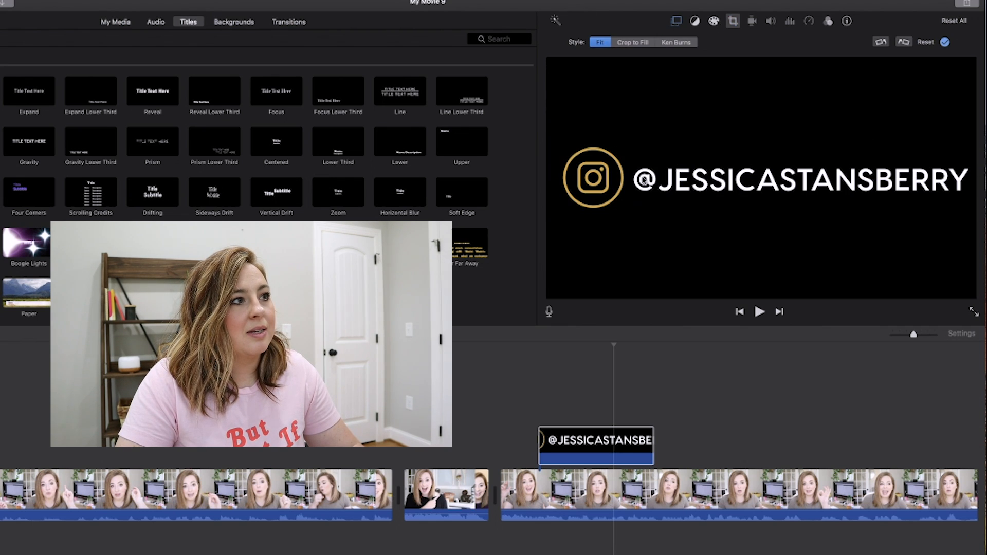
click(677, 22)
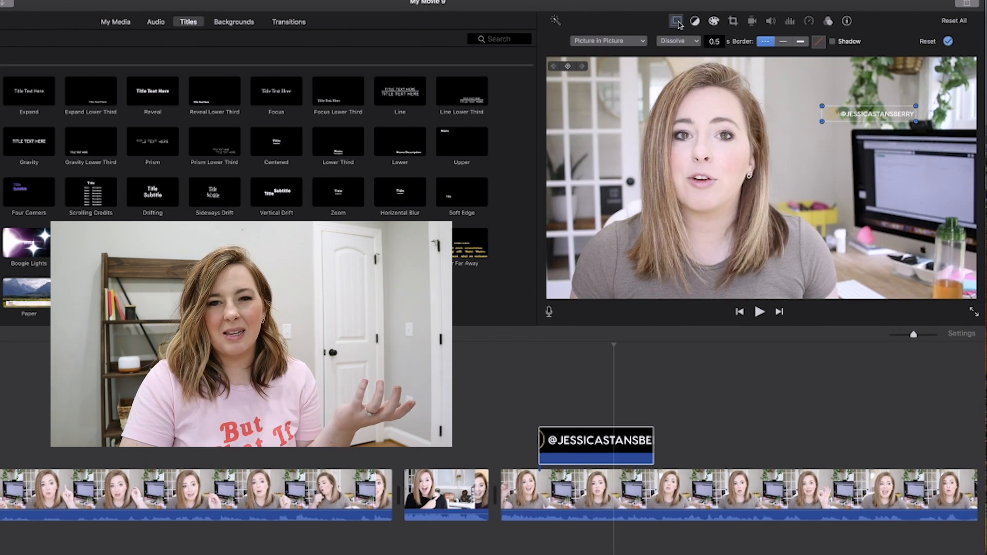
drag(822, 123, 908, 273)
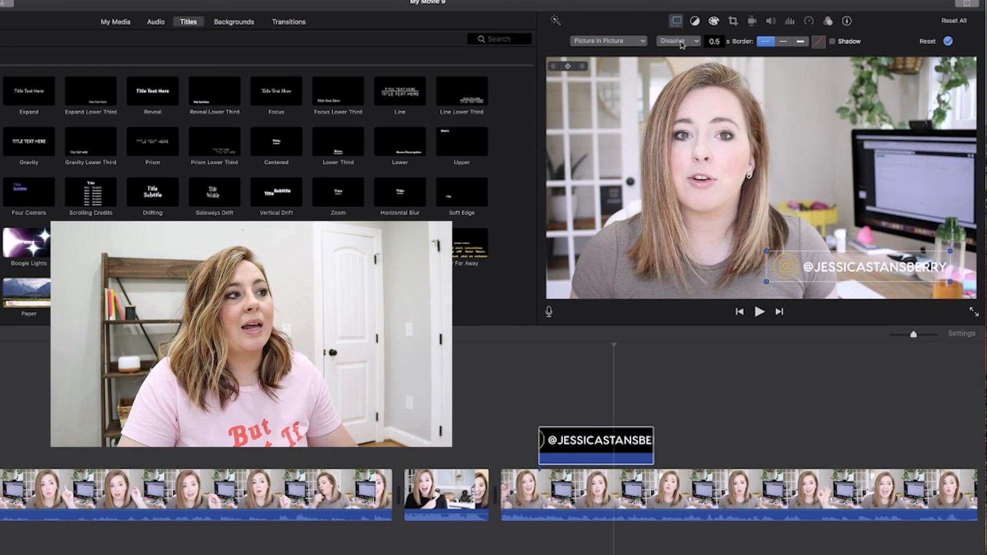
View the overlay's transition styles and play back the handle image with the Dissolve transition.
click(682, 45)
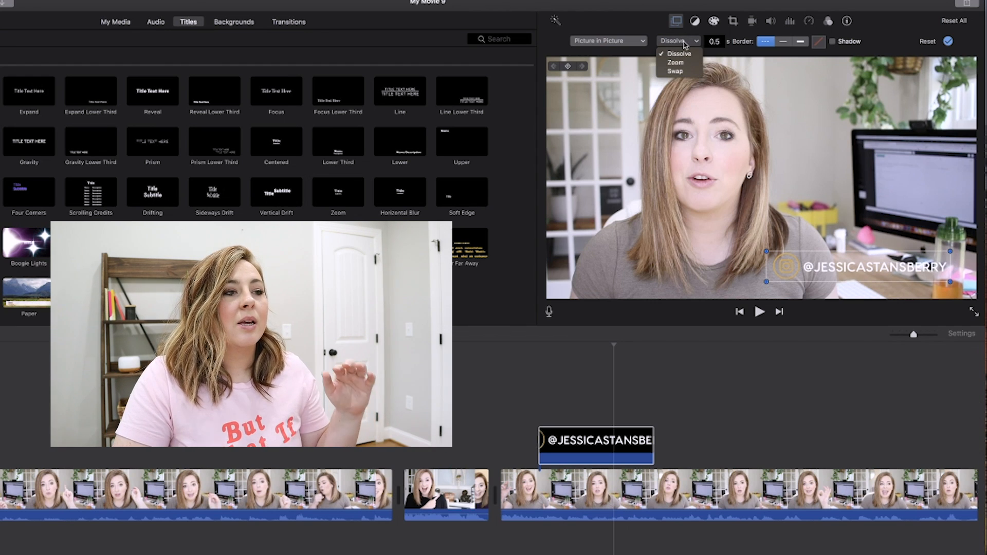
click(684, 45)
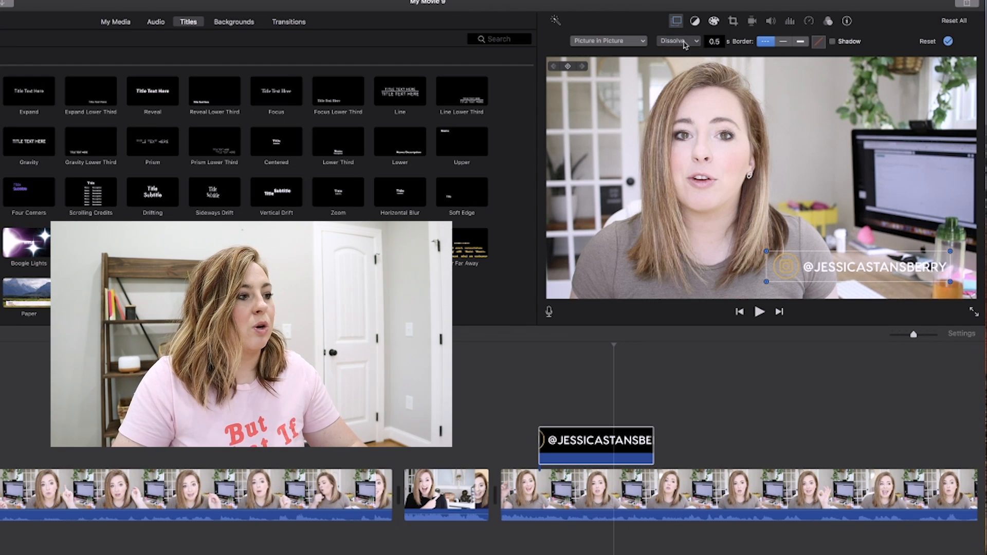
click(533, 403)
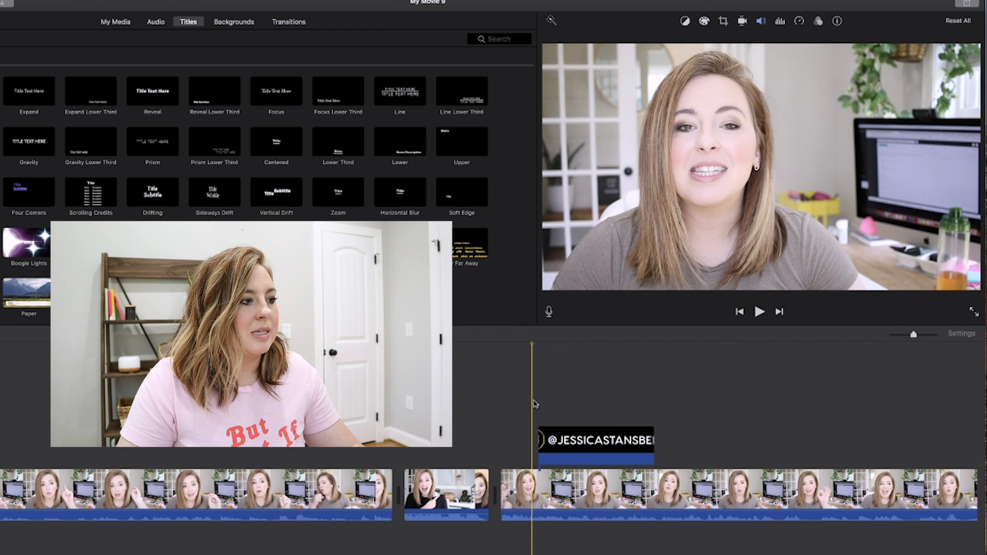
key(space)
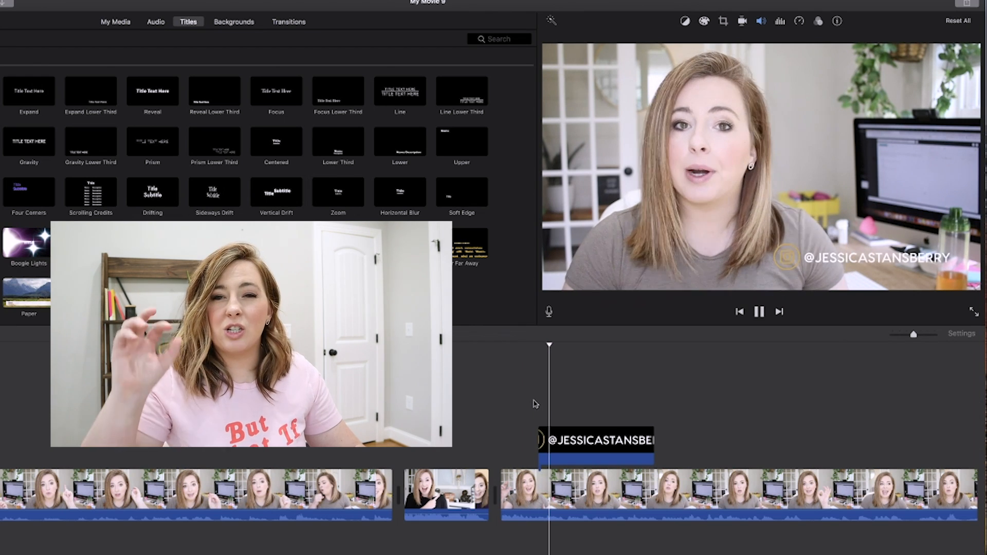
key(space)
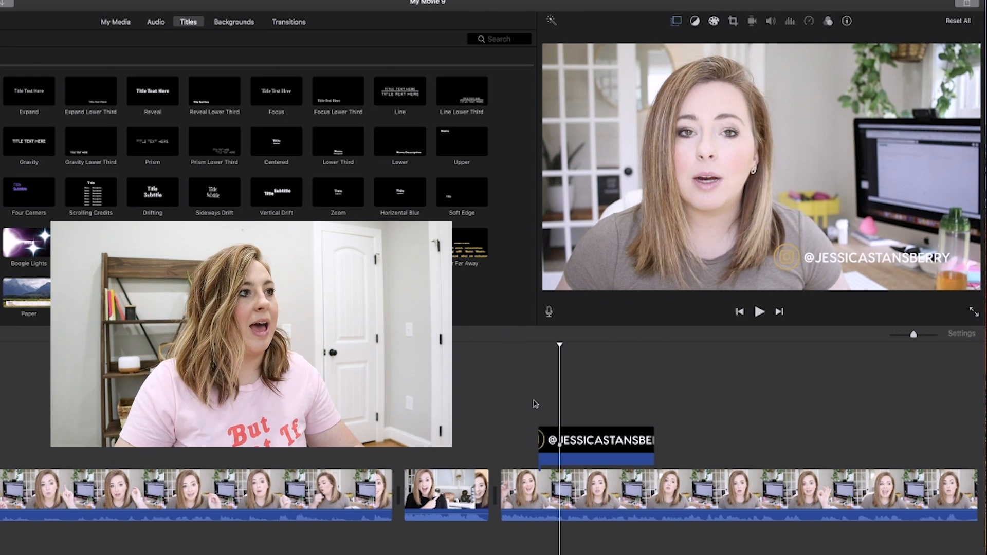
Try the Zoom transition on the handle image overlay and play it back from just before the image.
click(676, 21)
click(671, 42)
click(683, 67)
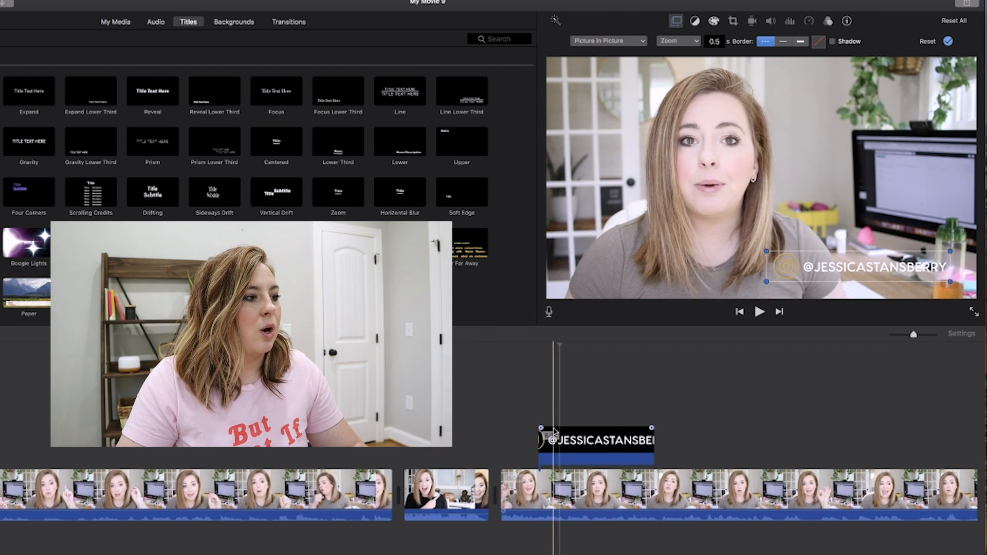
click(537, 406)
click(535, 410)
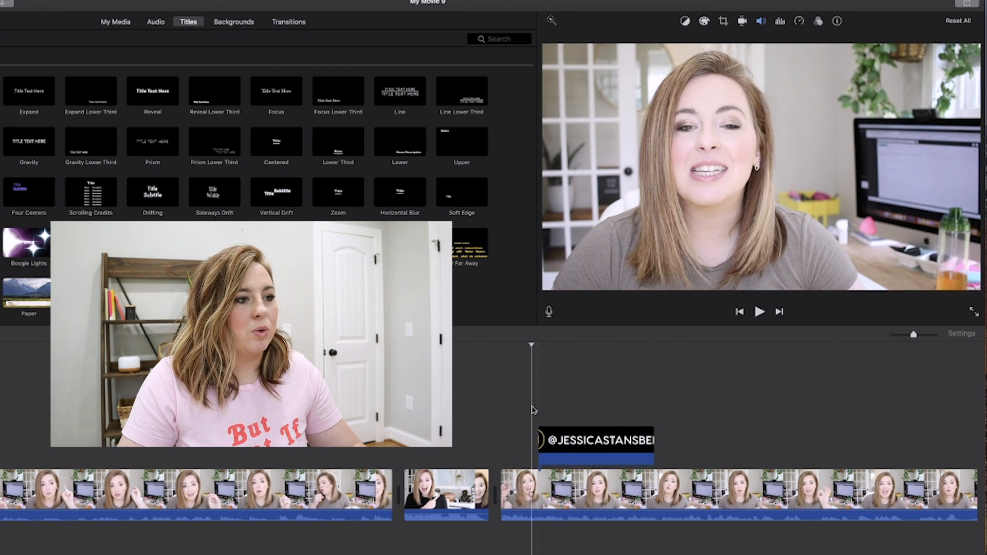
key(space)
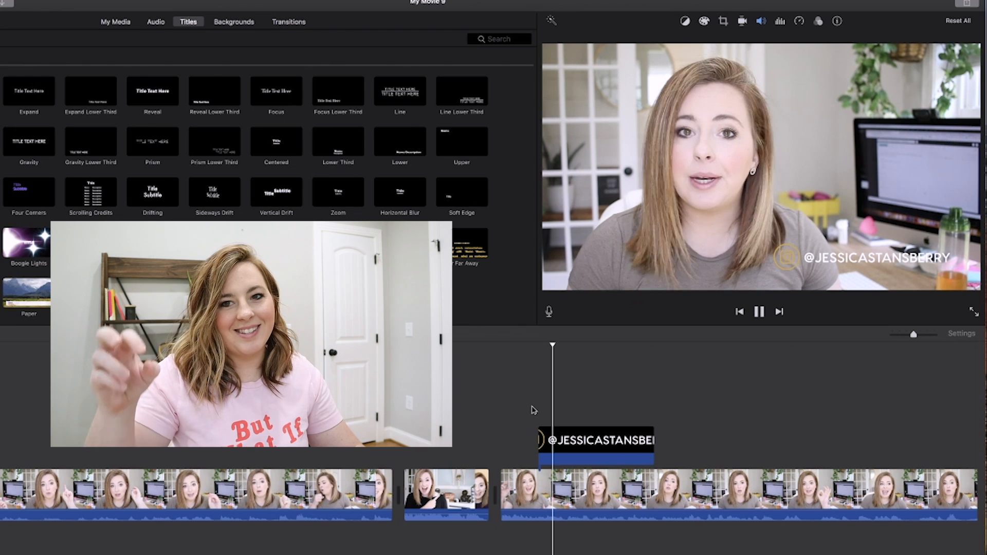
key(space)
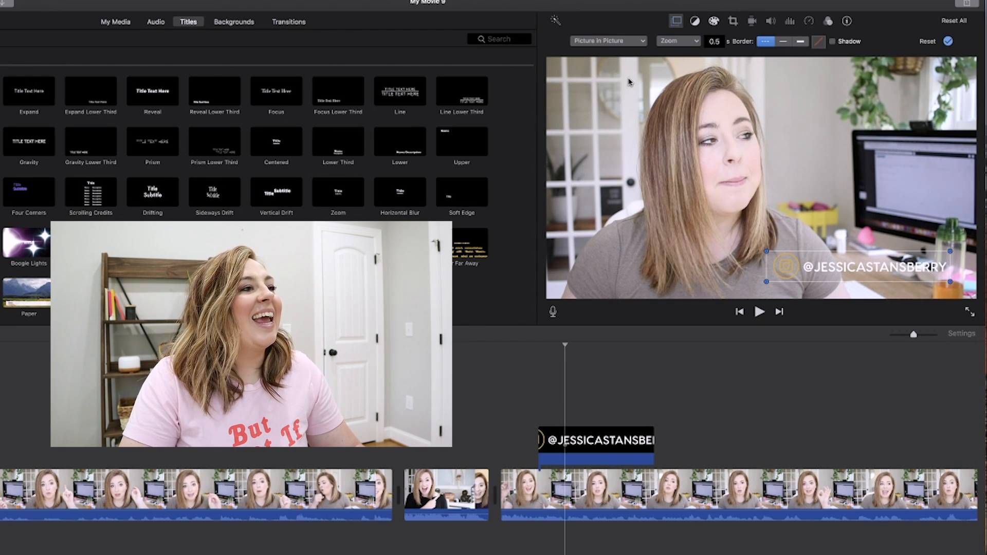
Try the Swap transition on the handle image overlay and play it back.
click(671, 42)
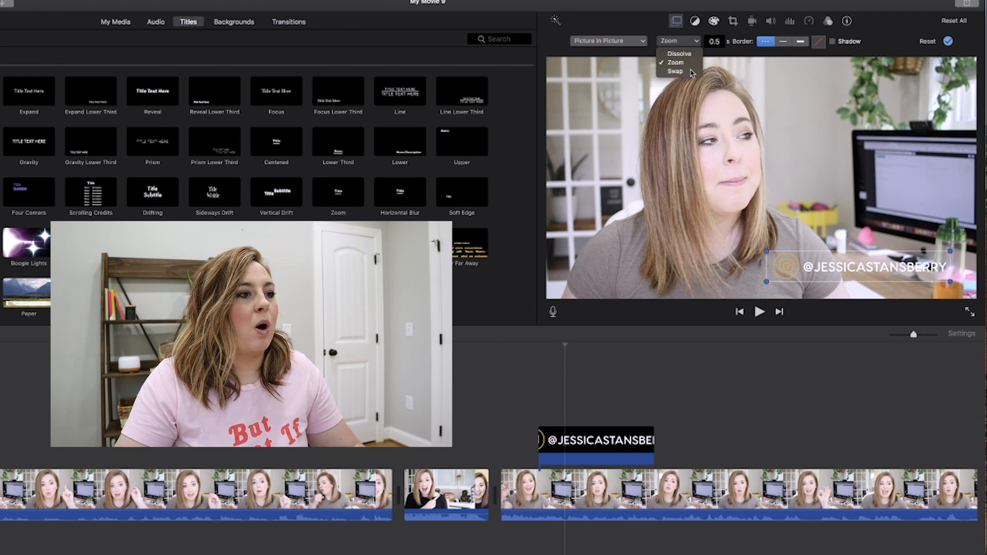
click(691, 73)
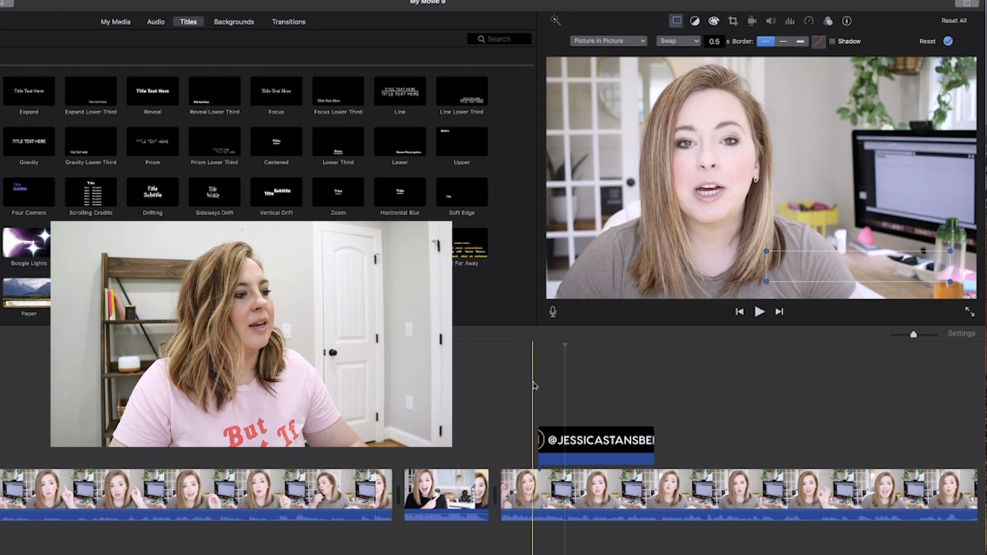
key(space)
key(space)
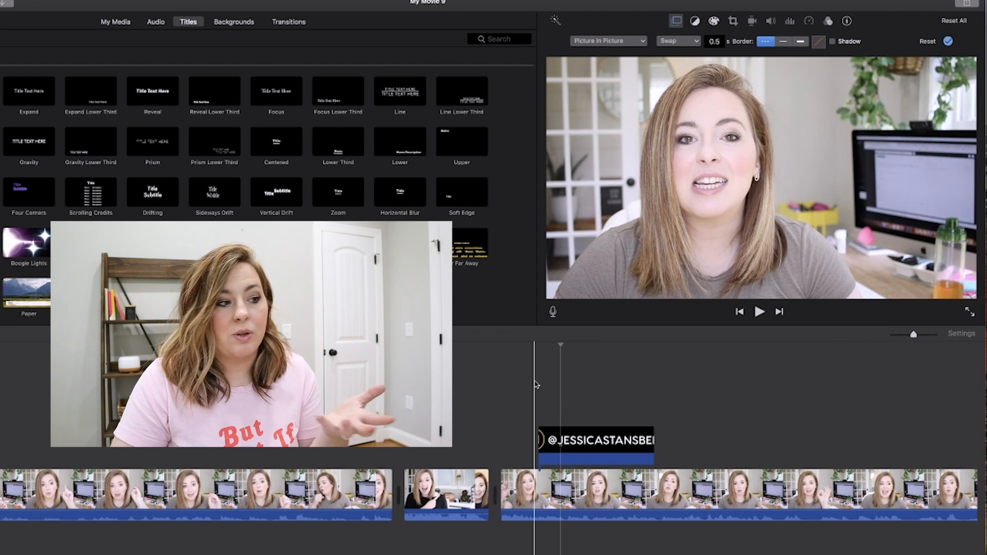
Set the handle image overlay's transition back to Dissolve and review its available crop styles.
click(614, 442)
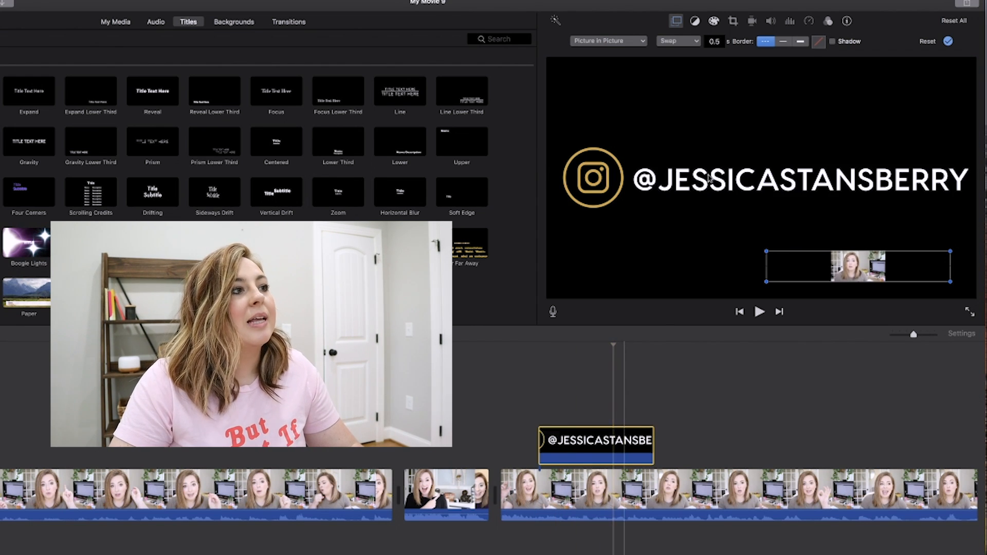
click(678, 41)
click(673, 51)
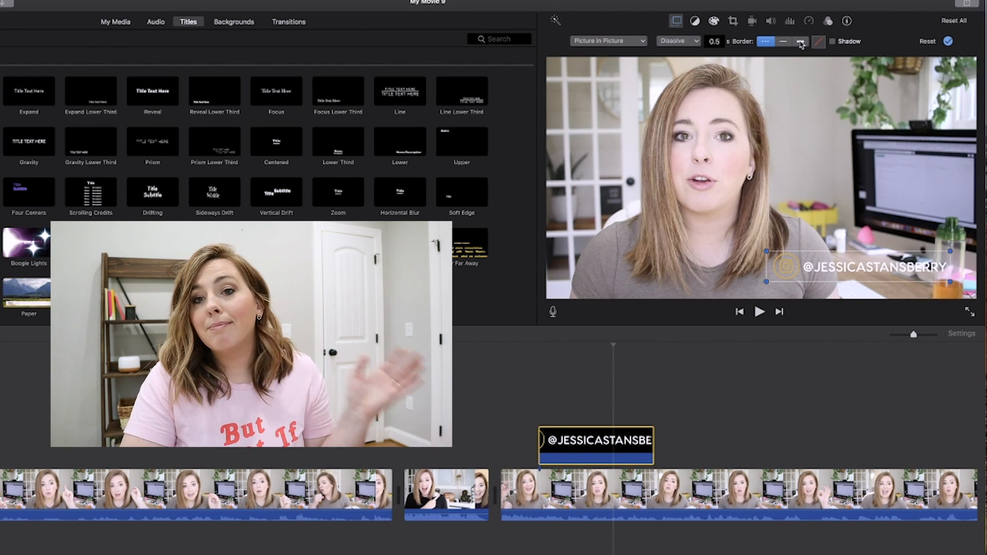
click(733, 21)
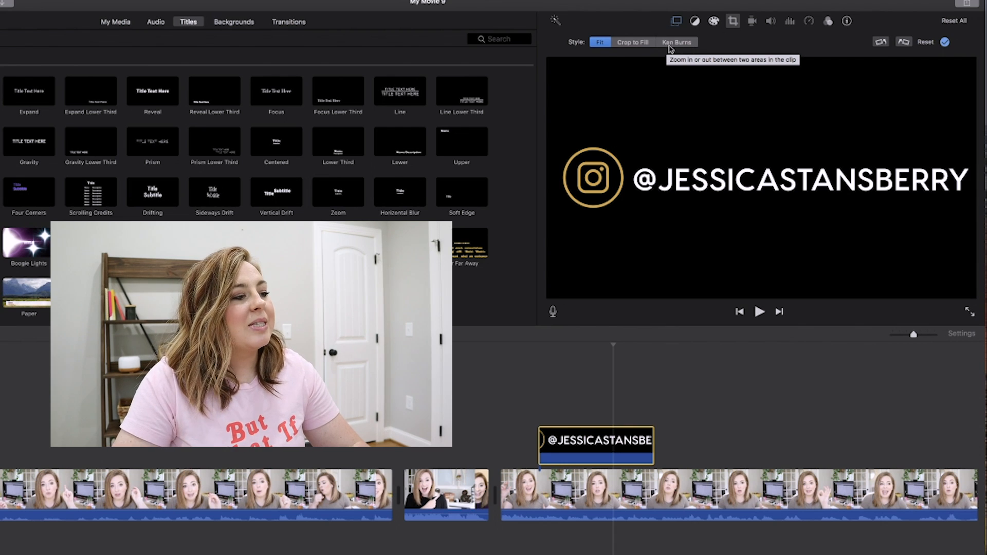
click(677, 22)
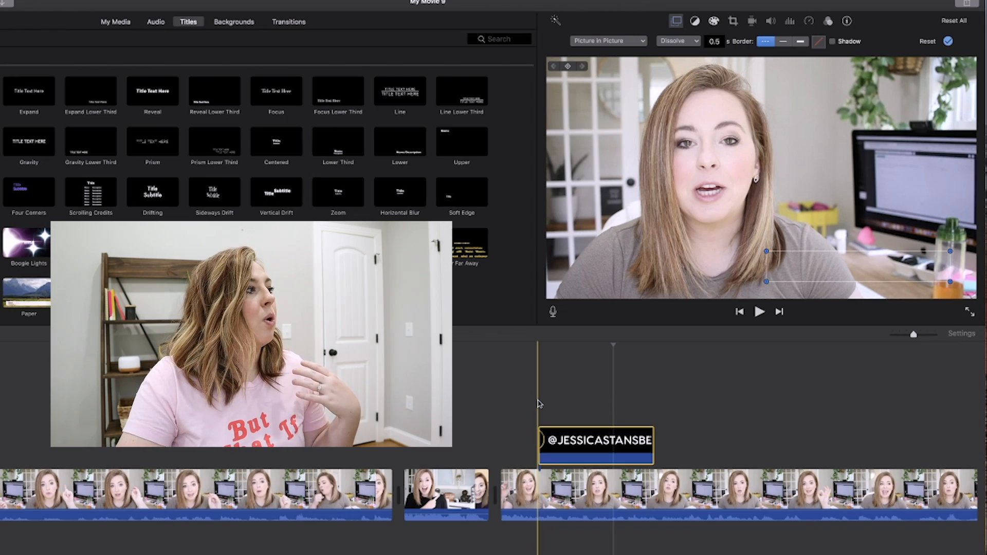
Add the short sound effect from the project media below the main clip at the handle image's start.
click(115, 22)
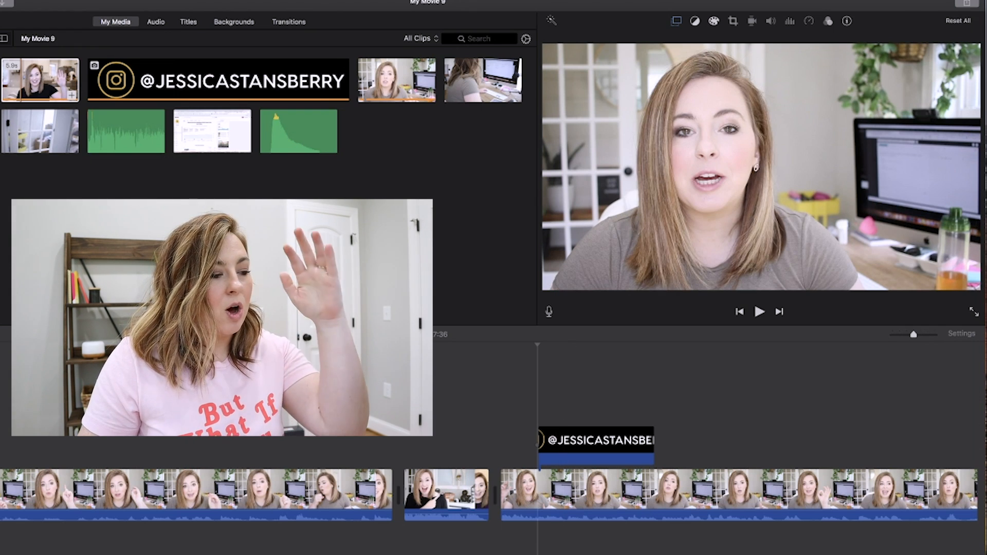
drag(957, 297, 537, 448)
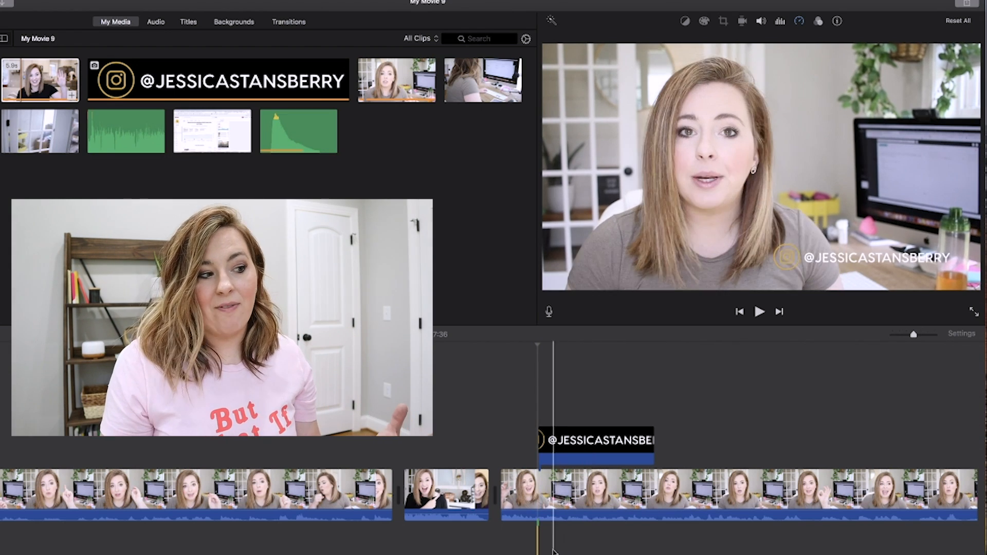
Delete the sound effect under the handle image, add it again from the project media at the image's start, and play it back.
key(Delete)
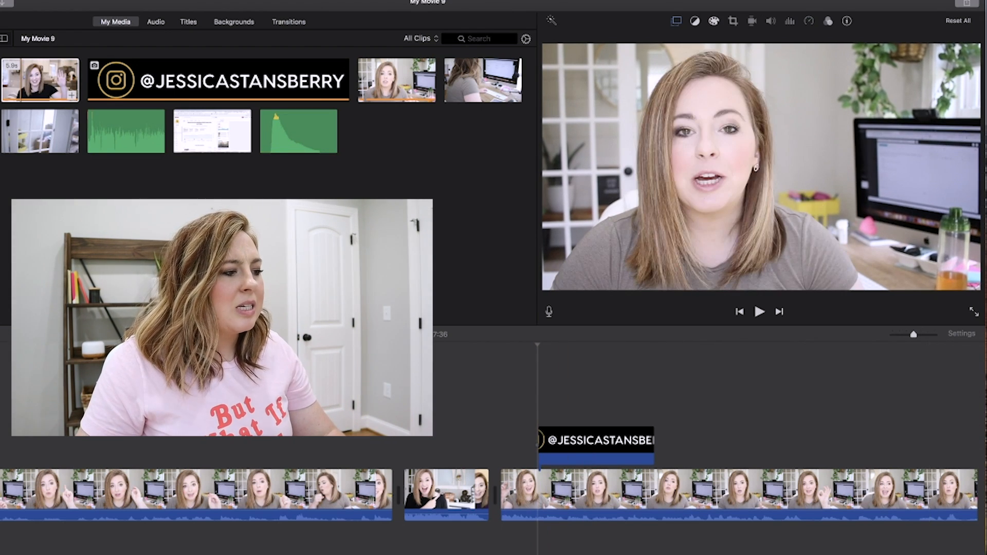
drag(298, 130, 537, 542)
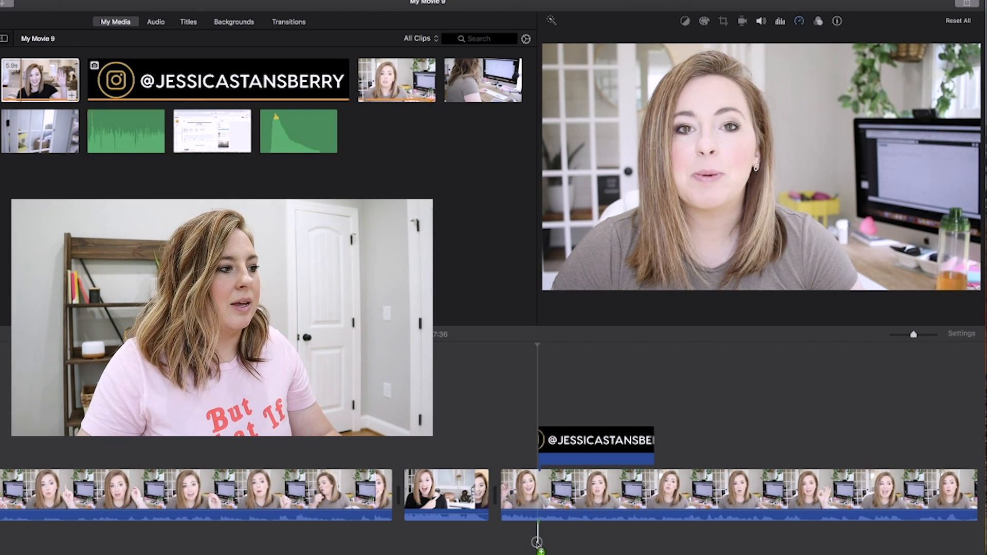
mouse_move(537, 542)
mouse_down()
mouse_move(608, 546)
mouse_move(538, 546)
mouse_up()
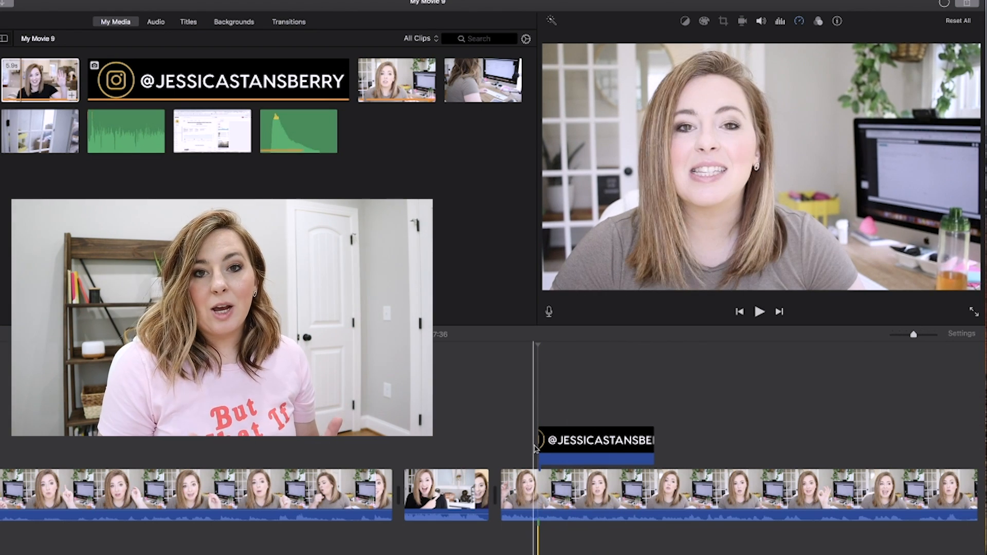
key(space)
key(space)
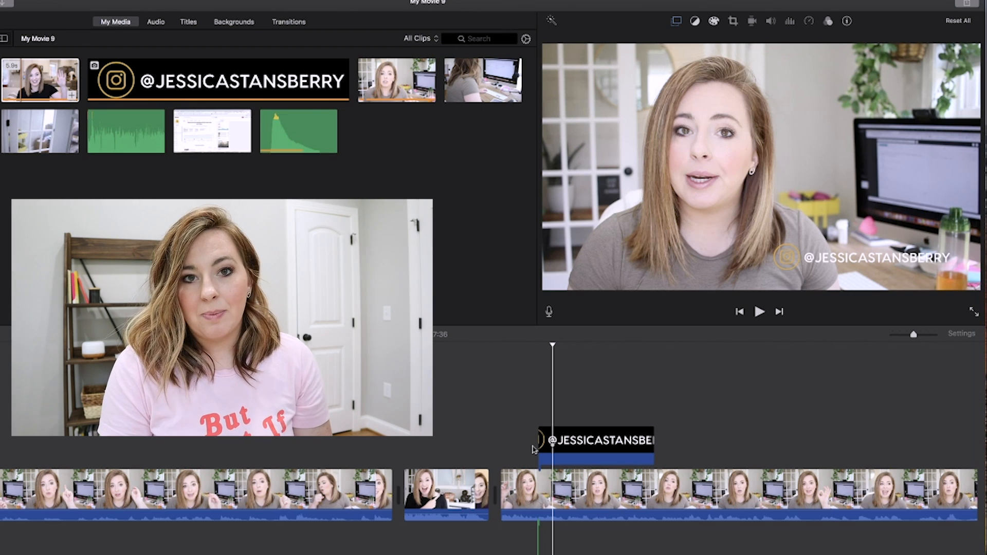
Replace the sound effect under the handle image's start with a different sound effect audio file and play it back.
click(539, 529)
key(Delete)
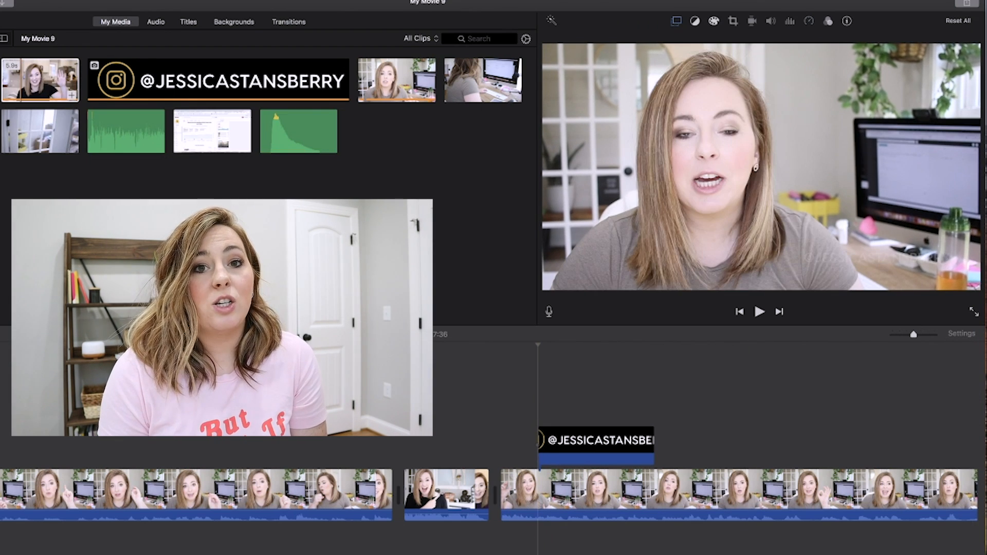
drag(908, 226, 536, 539)
key(space)
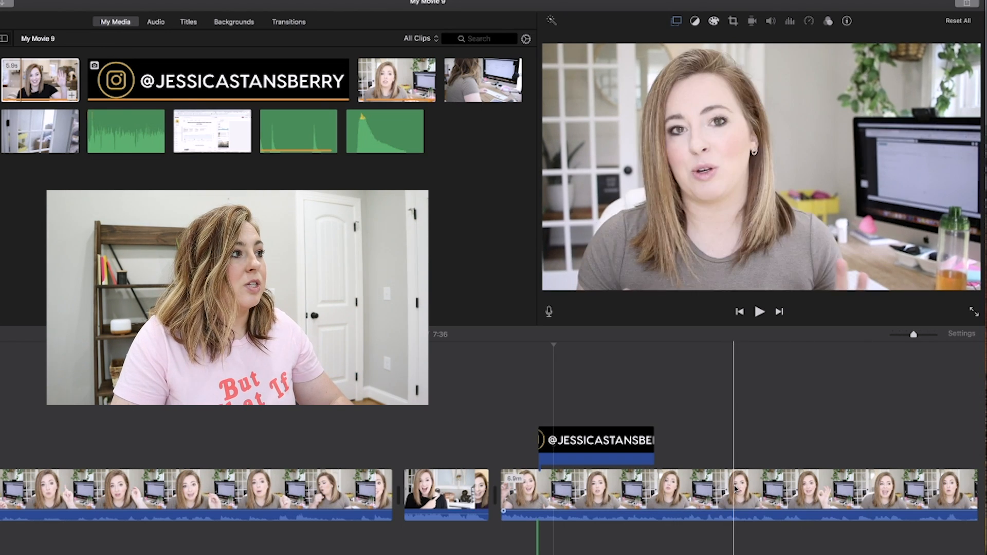
Cut off the first 5.9 s of the desk B-roll overlay and move the remainder slightly earlier above the main clip.
scroll(823, 504, right, 3)
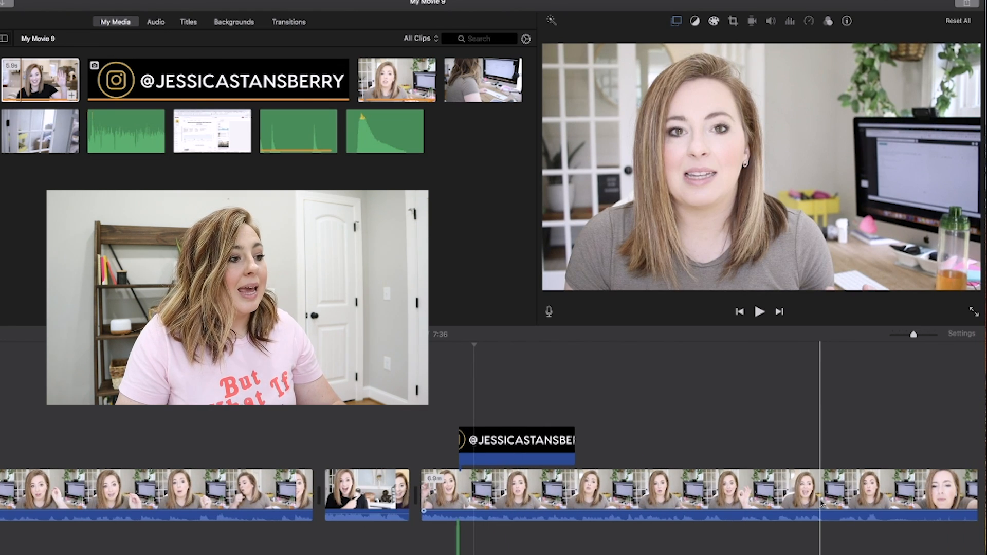
scroll(816, 502, right, 5)
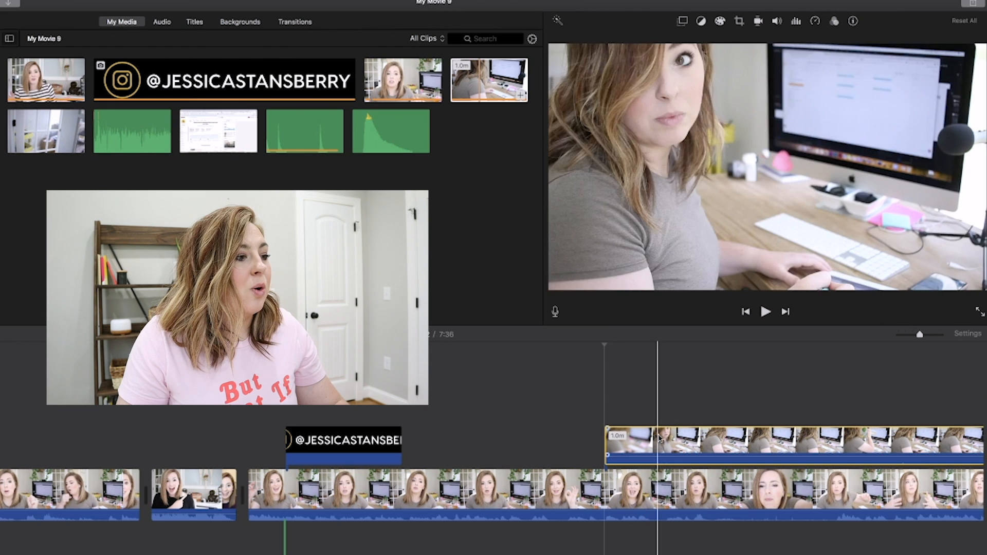
click(699, 438)
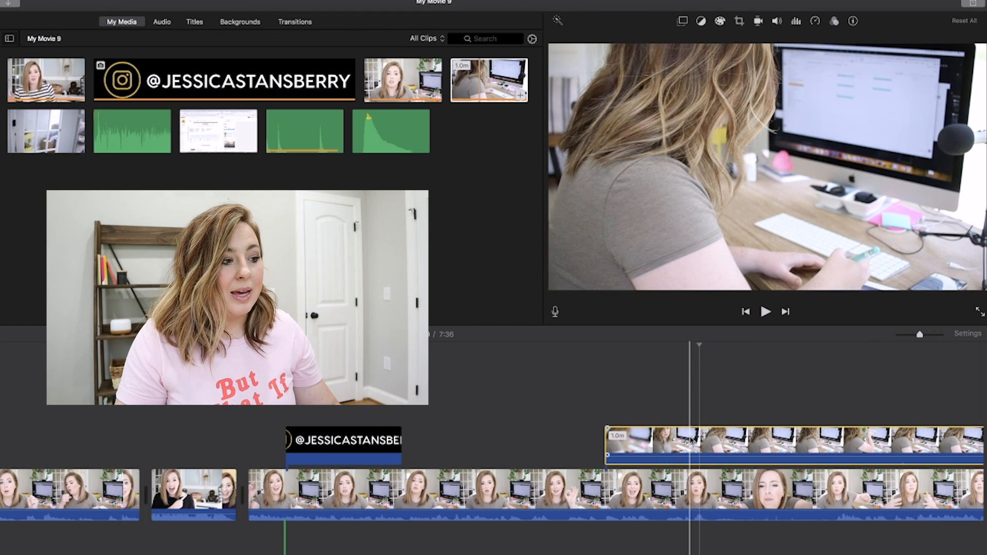
key(super+b)
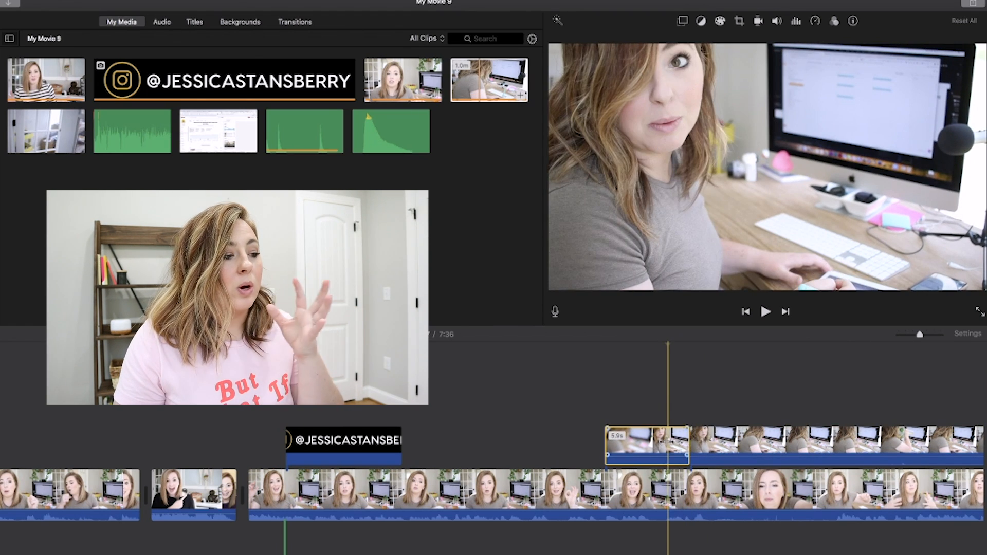
key(Delete)
drag(735, 439, 616, 441)
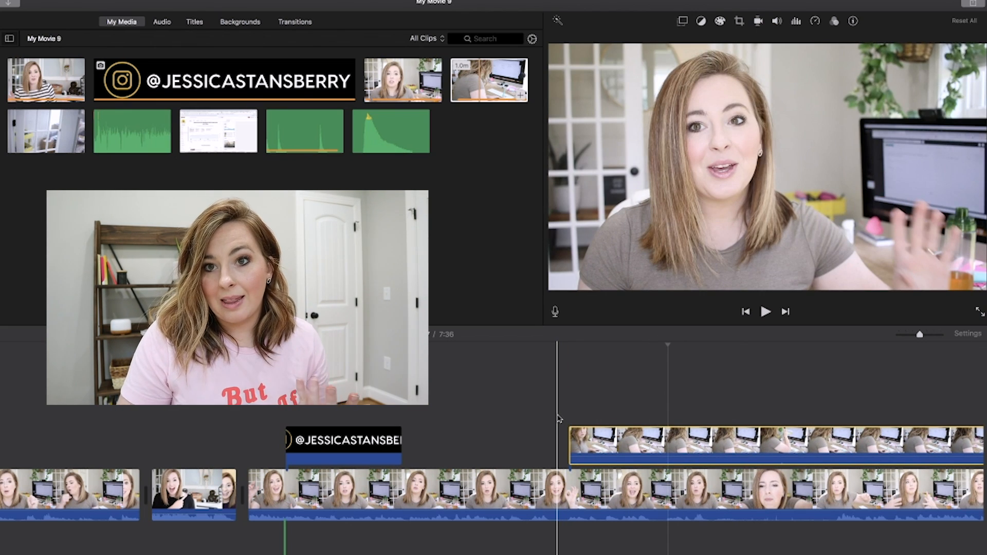
Play the timeline from just before the desk B-roll overlay to check how the cutaway runs over the main clip.
click(558, 419)
key(space)
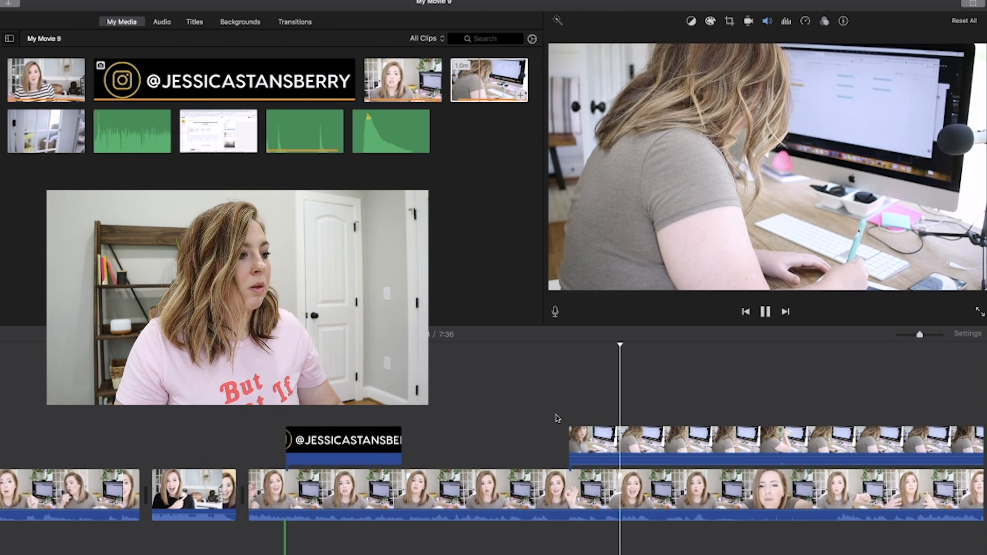
key(space)
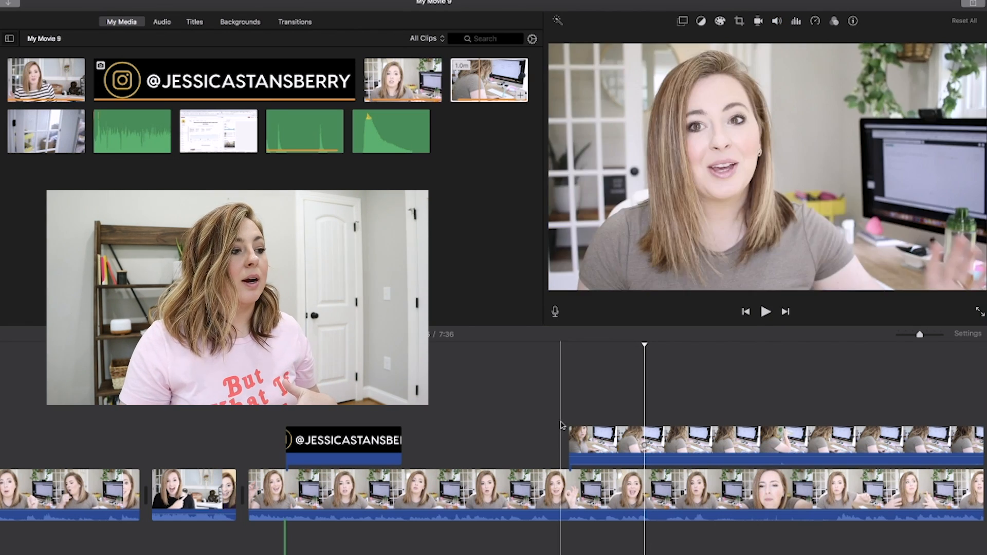
click(607, 440)
scroll(608, 439, right, 2)
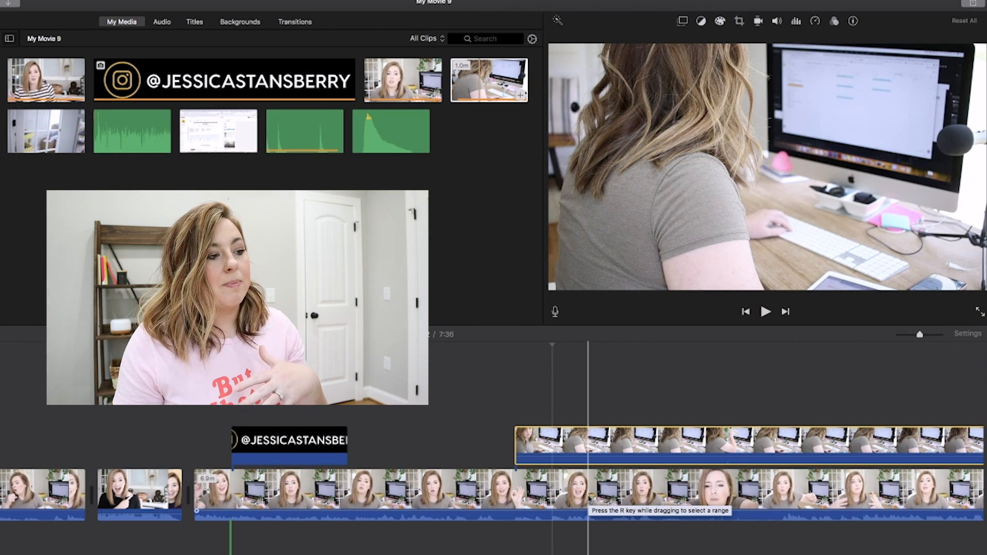
scroll(589, 501, right, 3)
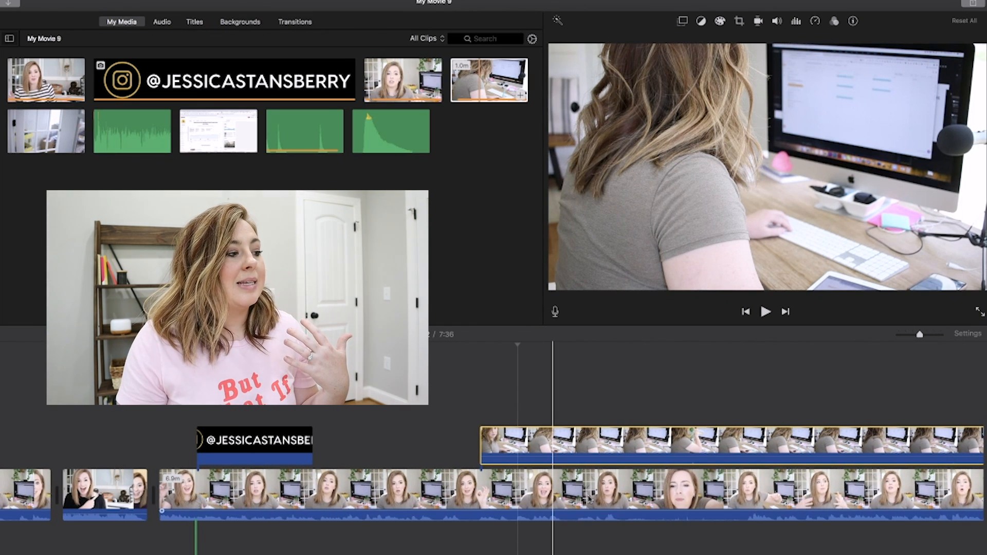
scroll(587, 501, left, 6)
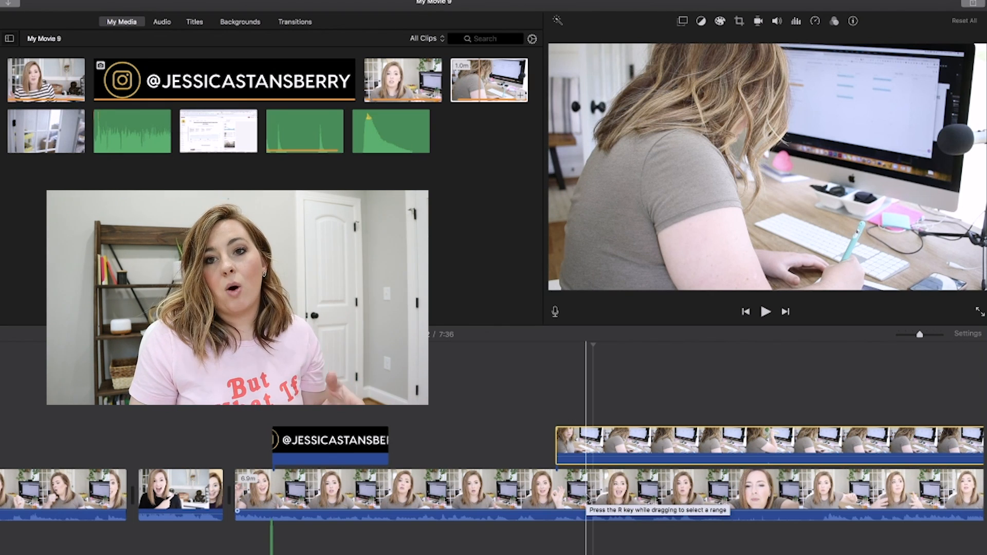
Append the desk B-roll clip from the project media to the end of the timeline.
scroll(587, 502, right, 20)
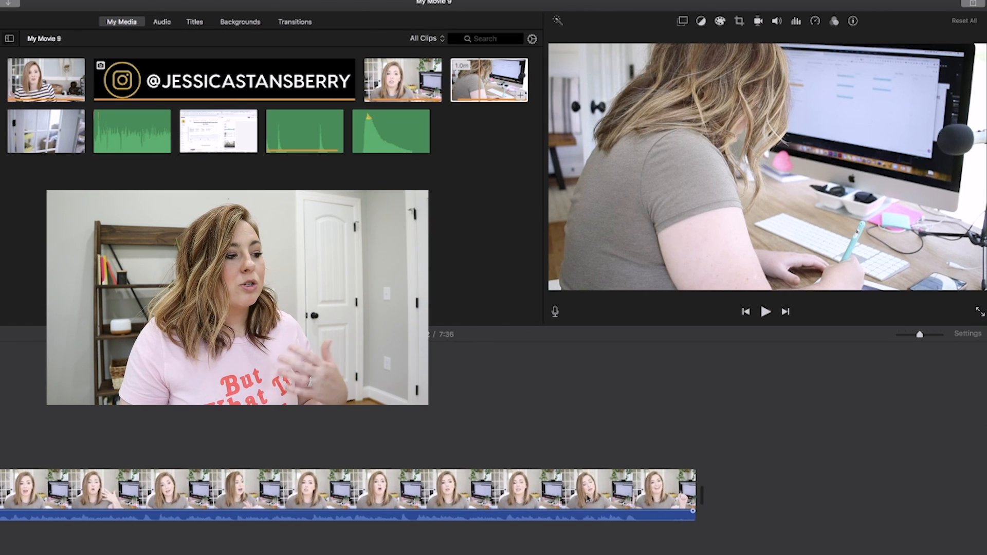
click(471, 88)
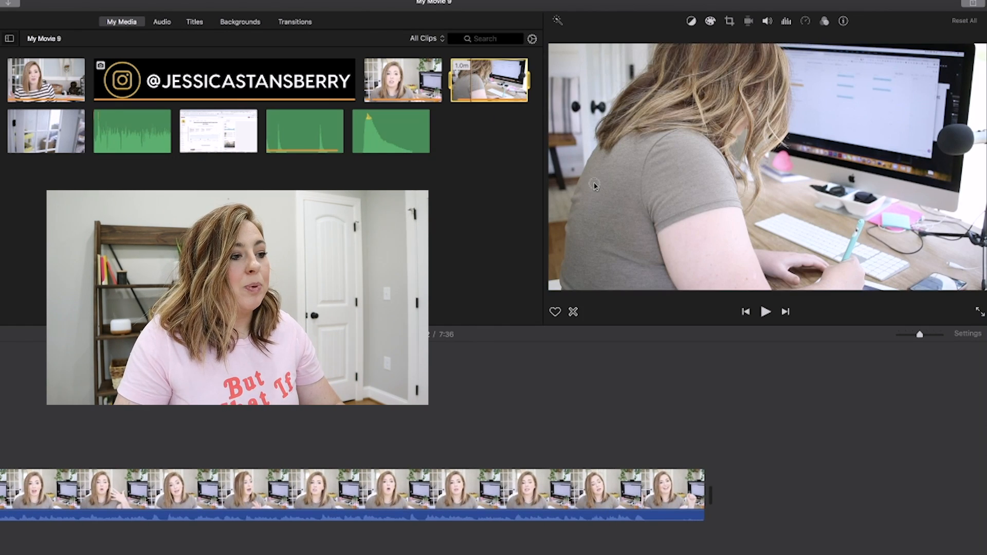
key(e)
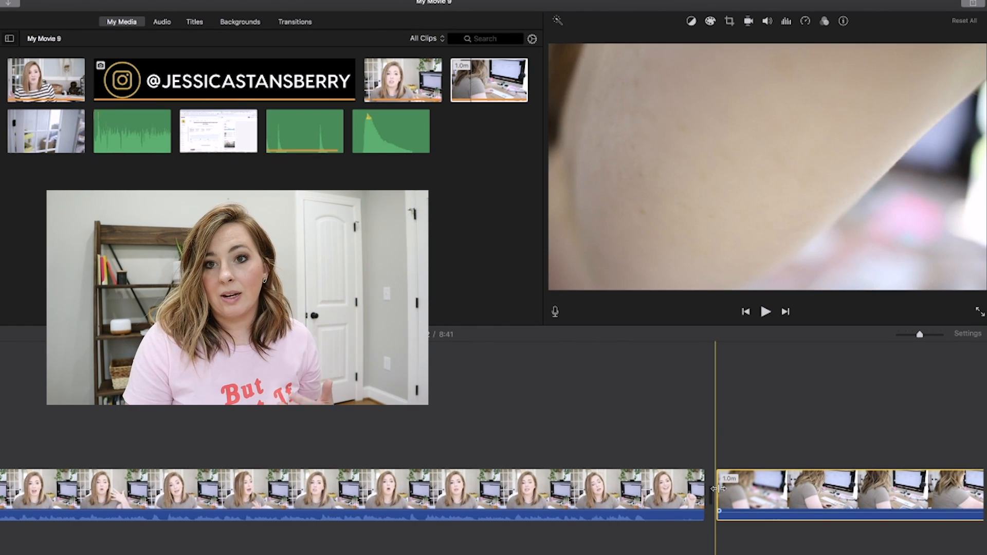
Split the appended desk clip about 6 s in and delete its opening part.
scroll(718, 489, right, 2)
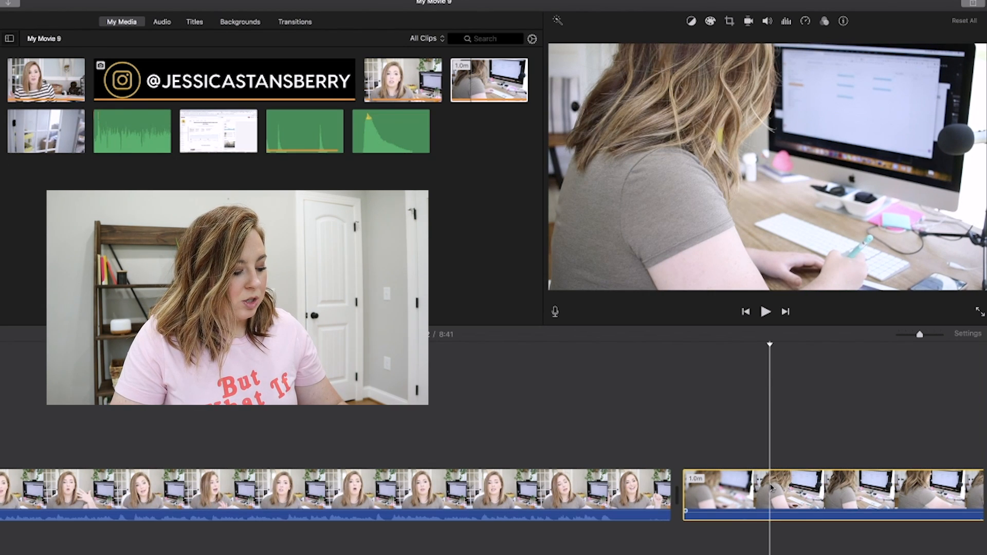
key(super+b)
click(740, 485)
key(Delete)
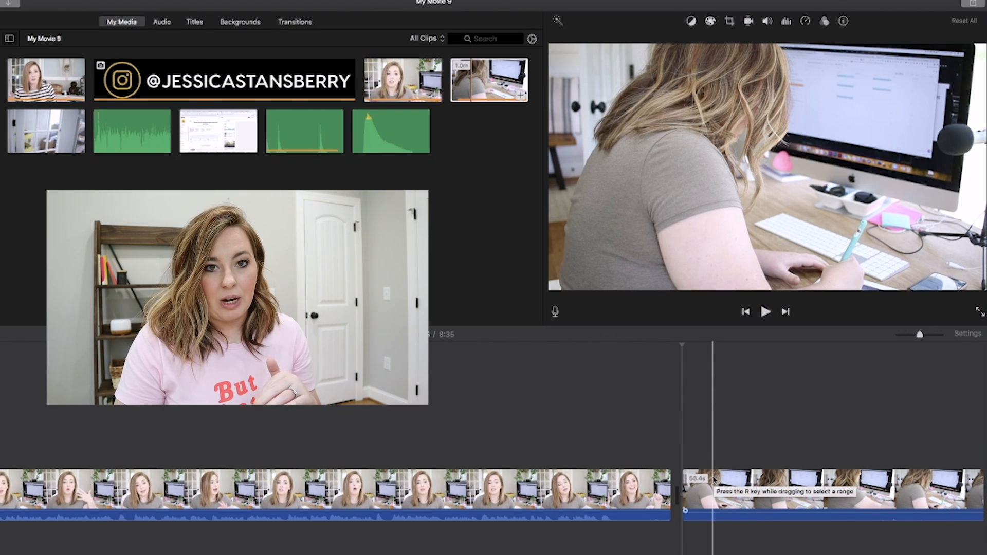
Change the appended desk clip's speed to Fast, trying 2x and 8x and settling on 4x.
click(769, 486)
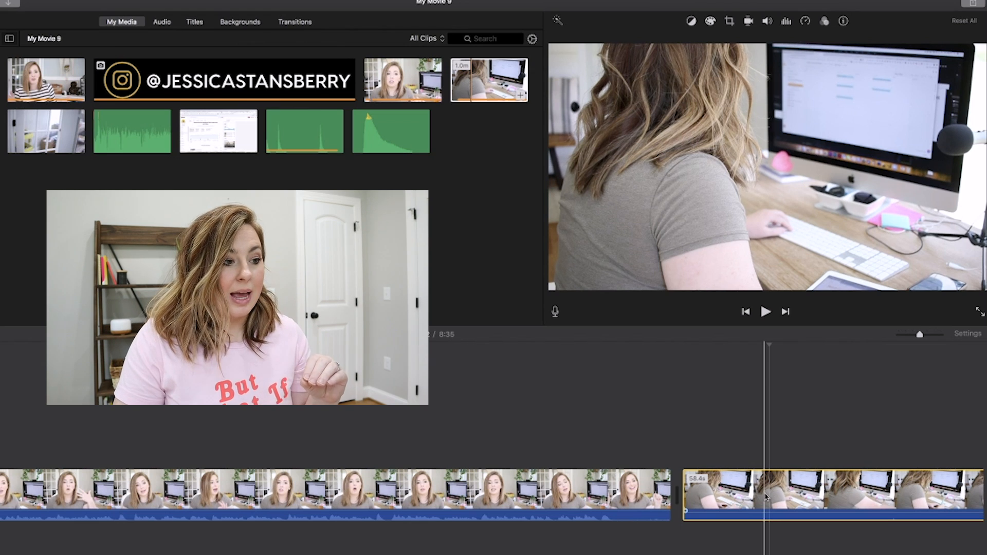
right_click(777, 489)
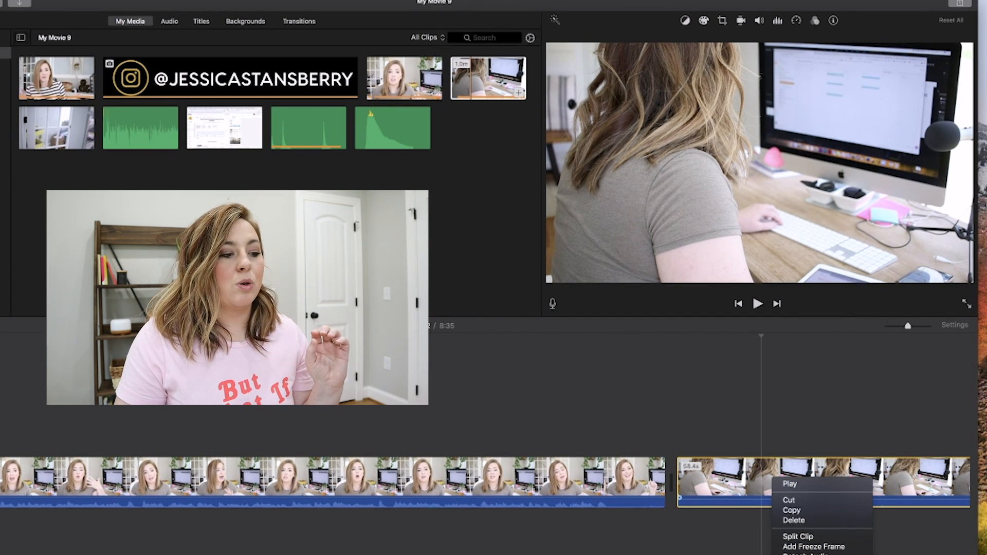
click(796, 23)
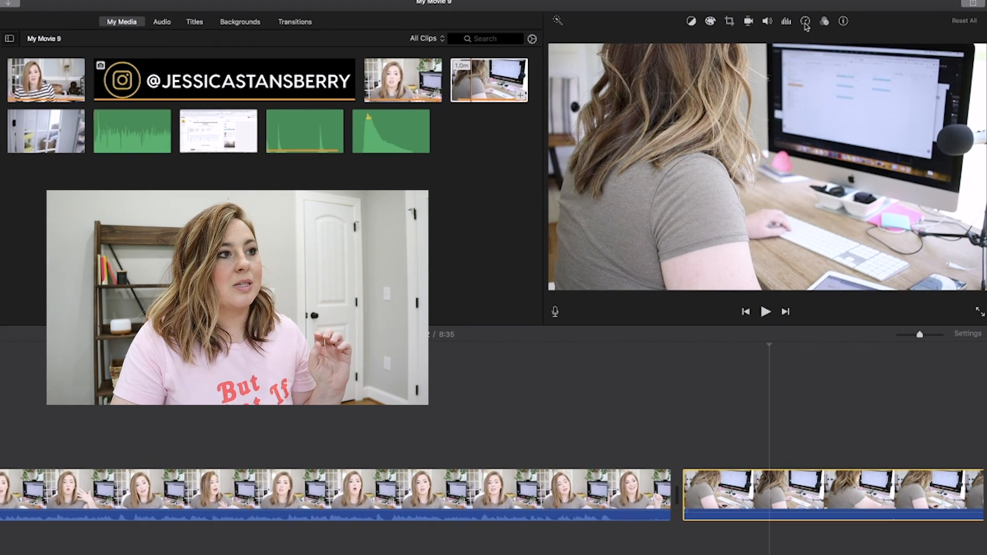
click(805, 22)
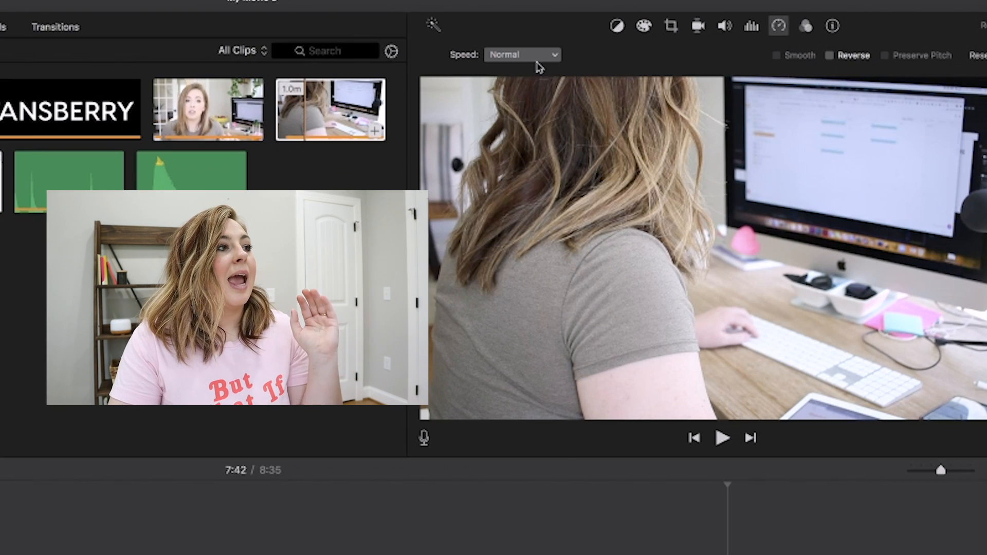
click(635, 42)
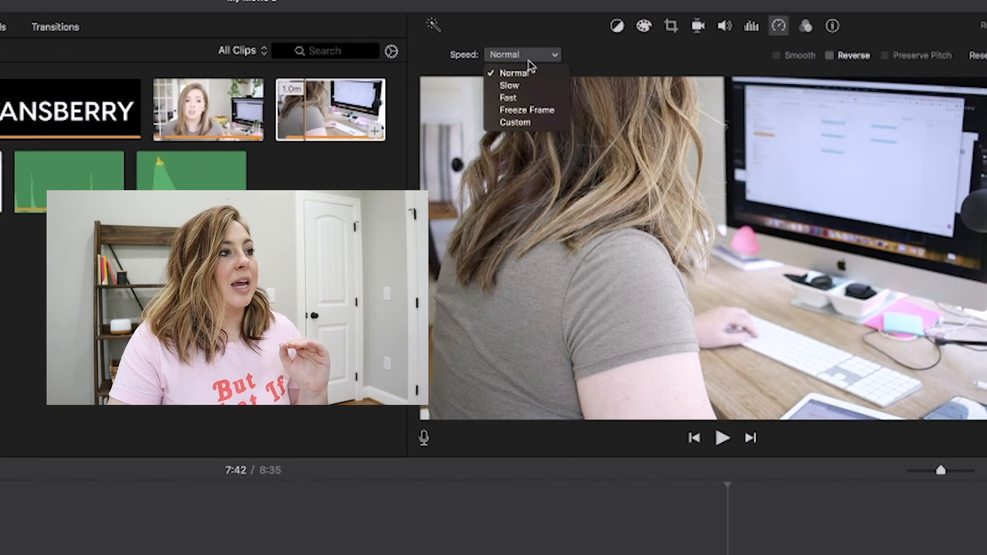
click(534, 99)
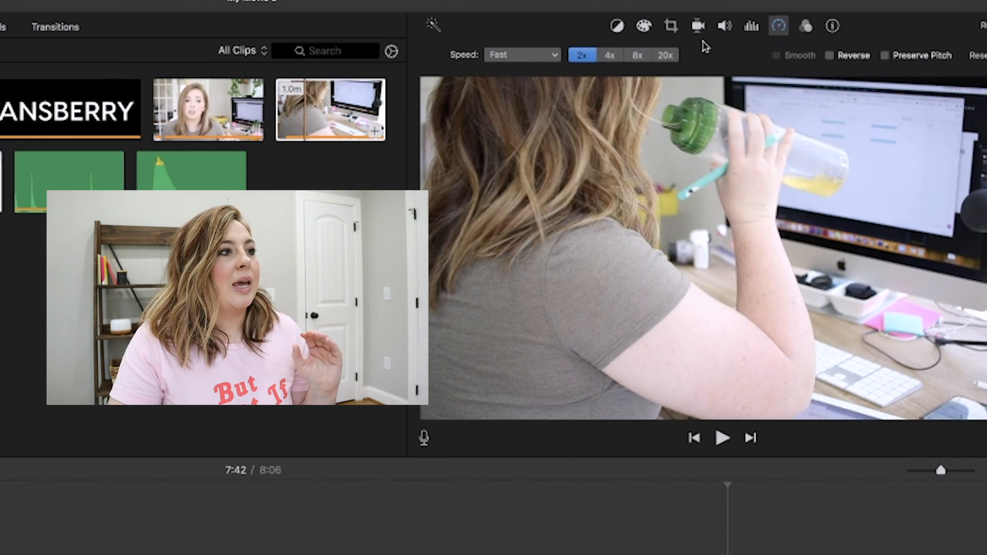
click(611, 55)
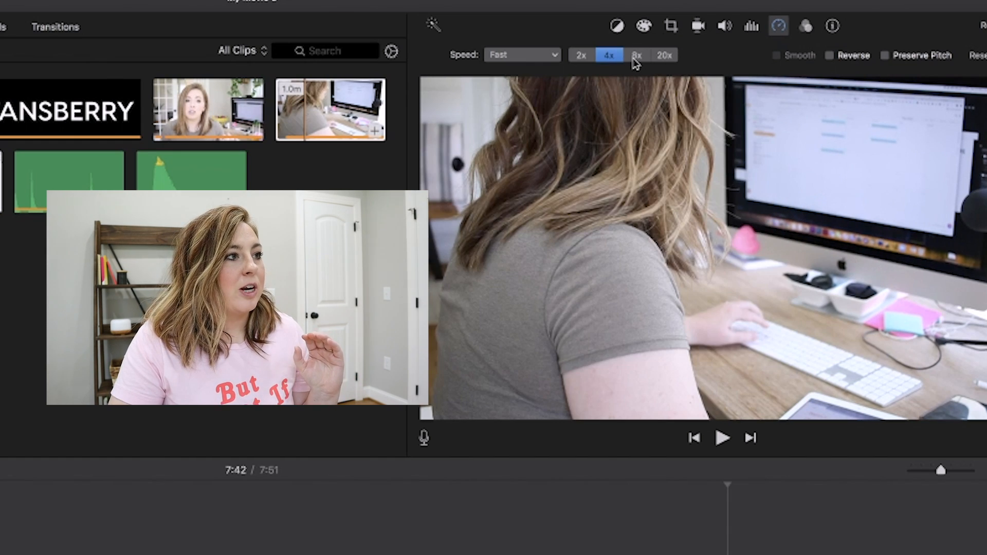
click(635, 58)
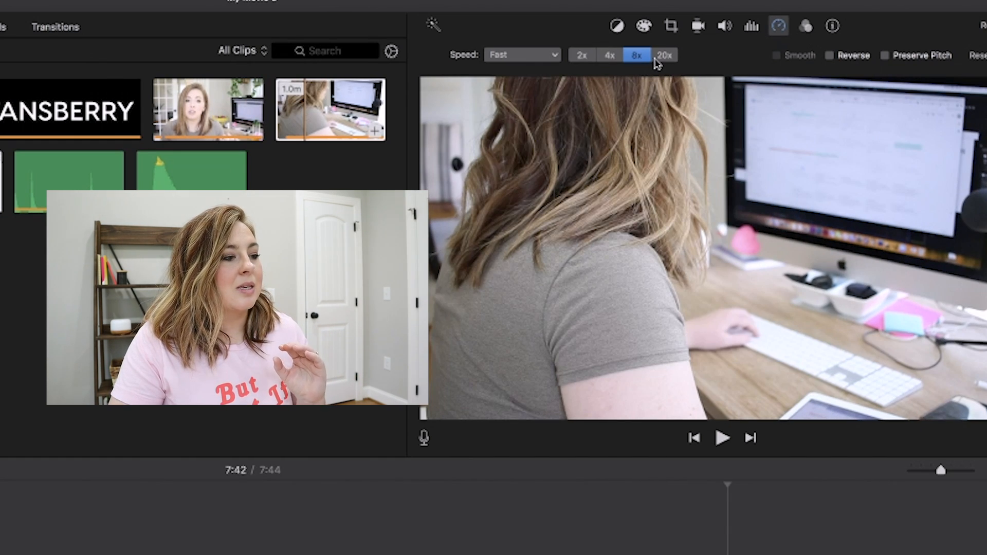
click(615, 58)
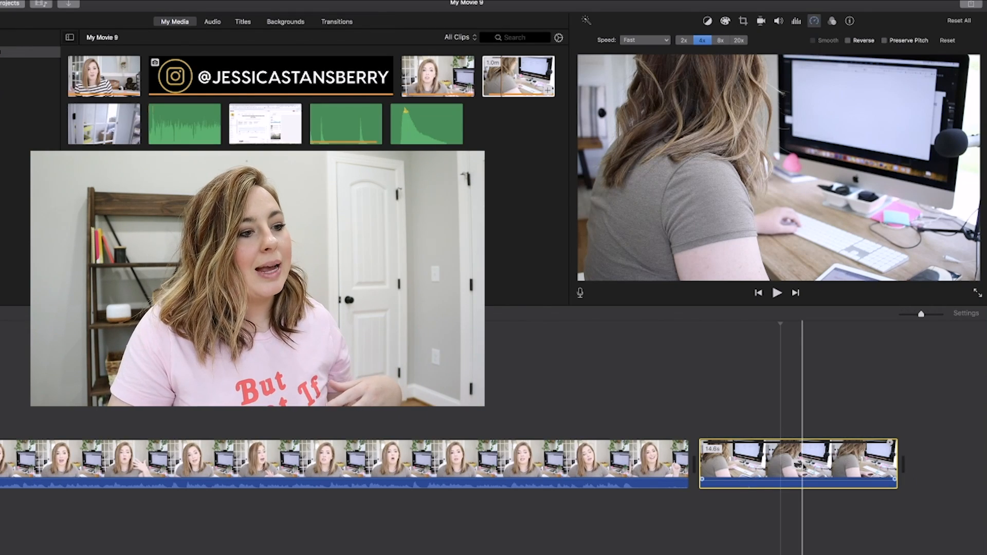
Detach the audio from the sped-up desk clip, delete it, and reselect the video clip.
right_click(825, 463)
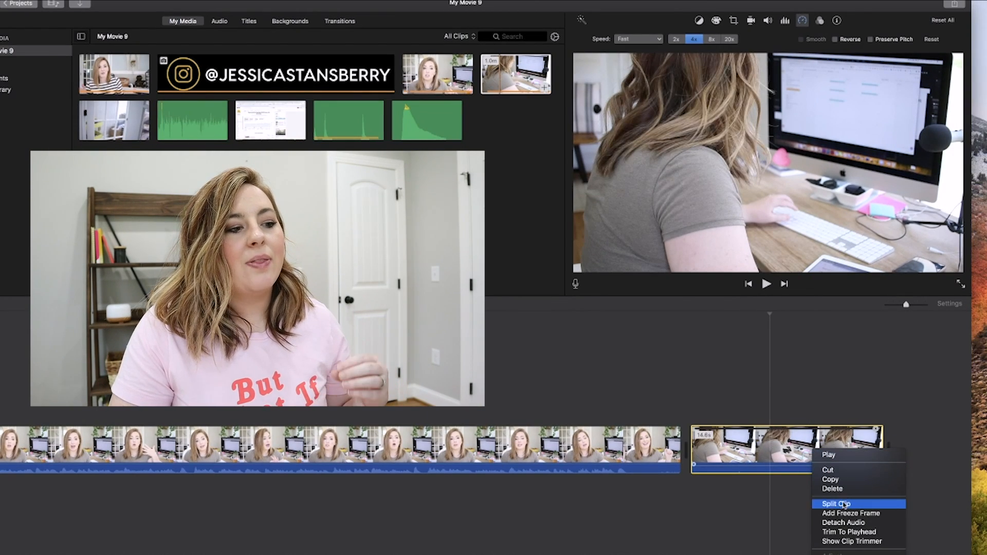
click(846, 523)
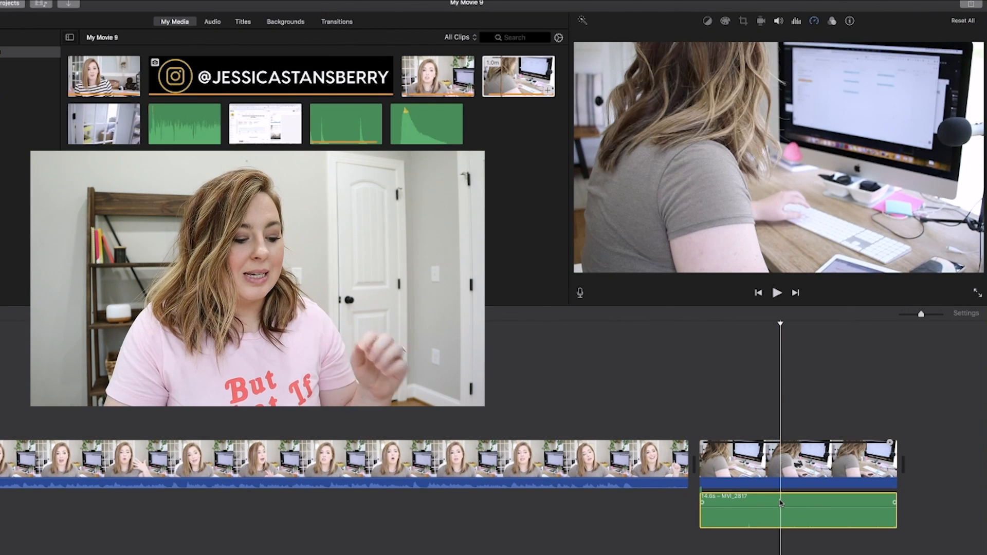
key(Delete)
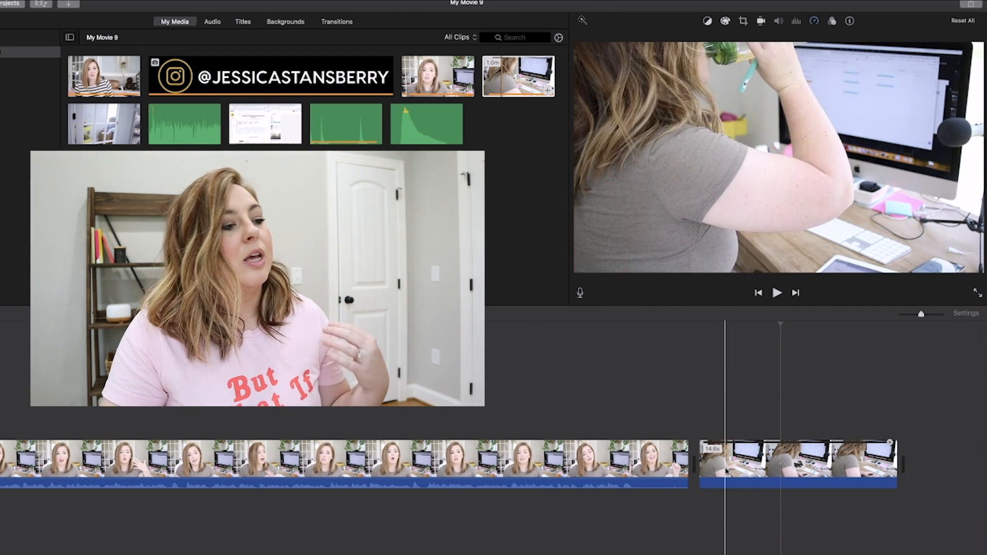
click(848, 455)
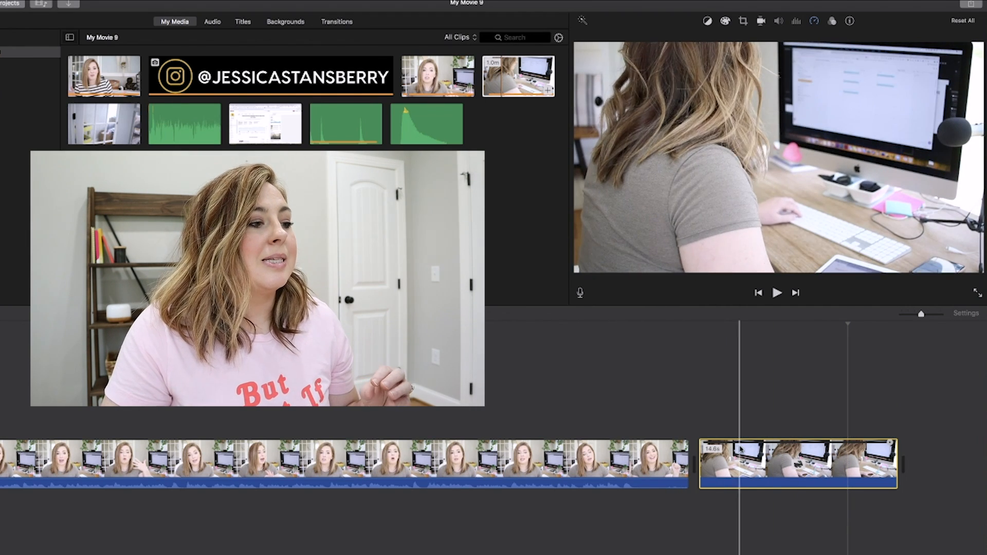
click(786, 458)
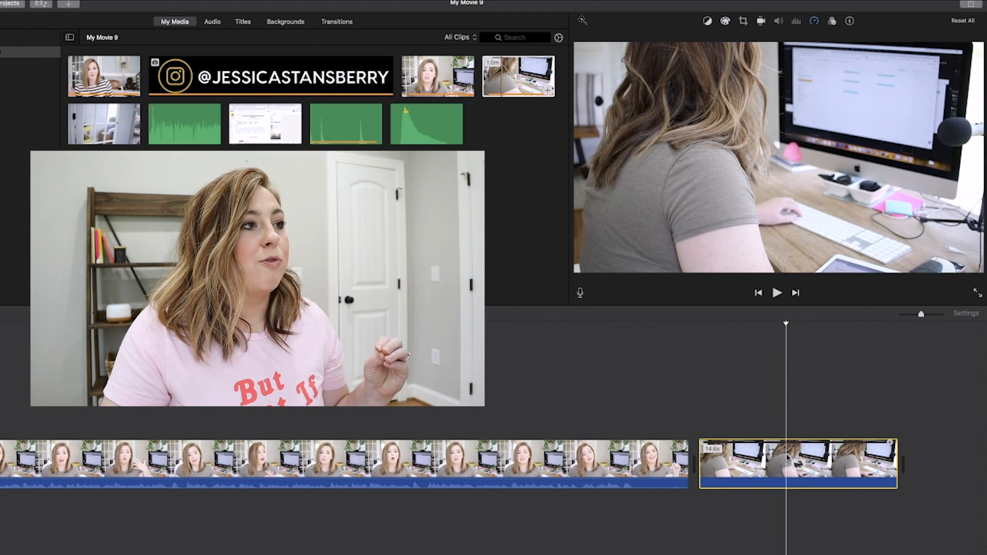
Play the desk clip from its start to check its pace, and raise its Fast speed setting to 8x.
click(814, 23)
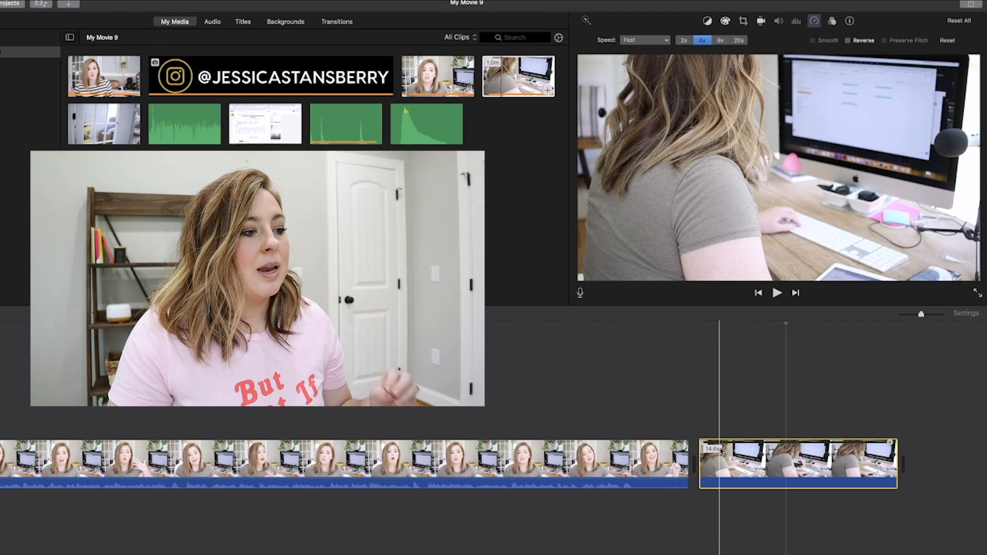
click(702, 439)
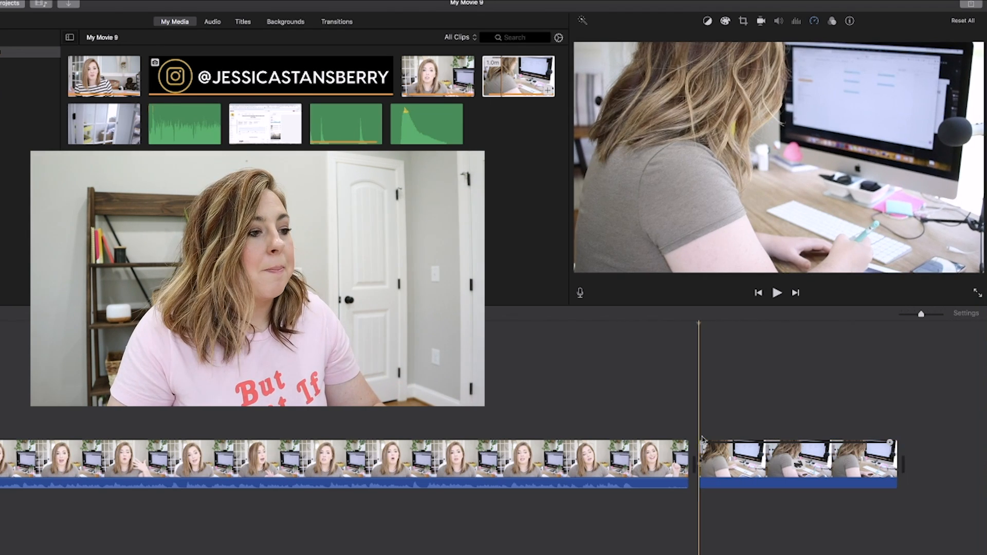
key(space)
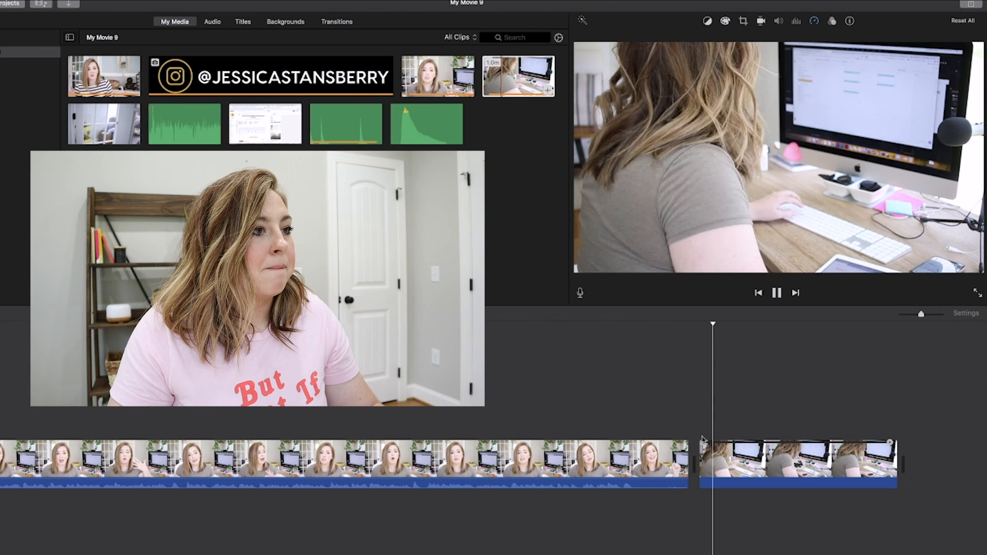
key(space)
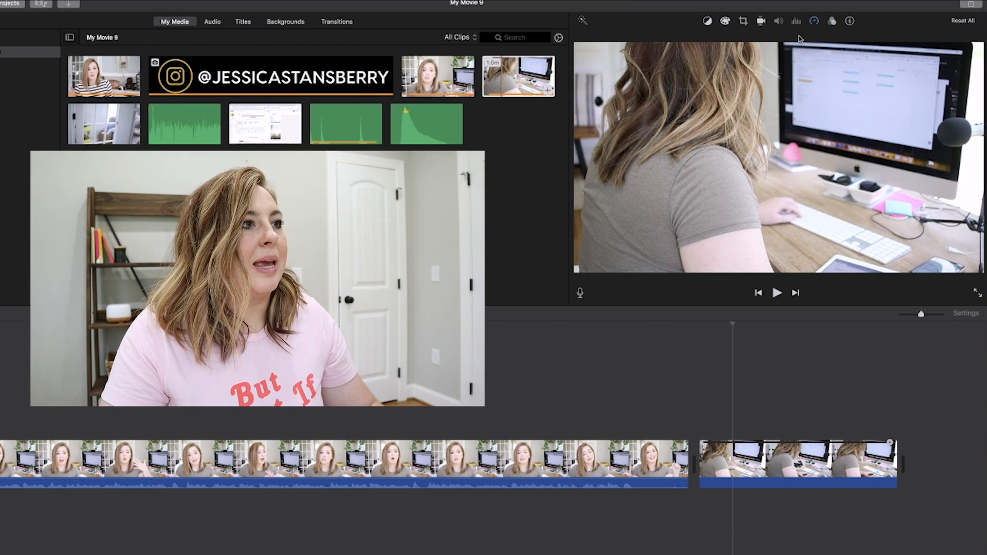
click(814, 20)
click(720, 40)
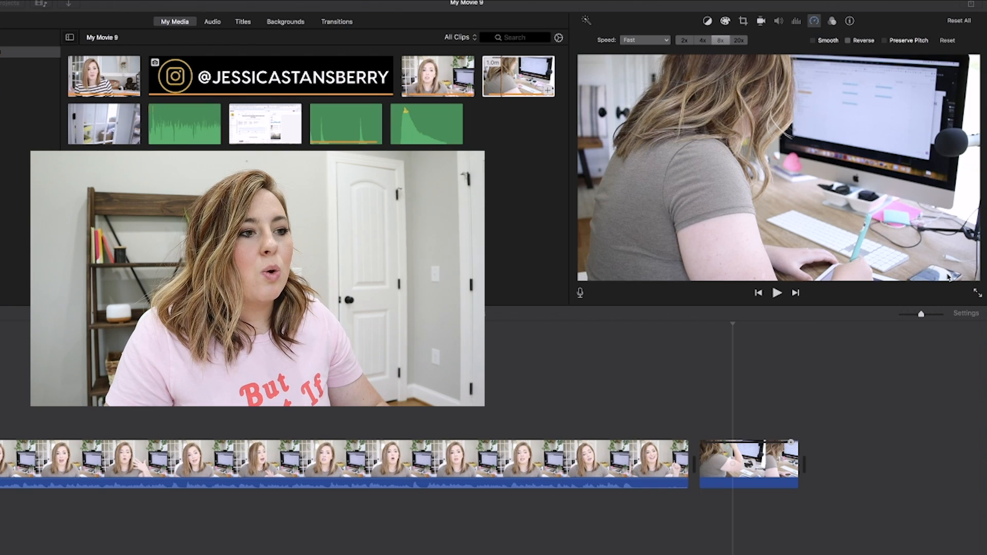
Add the track "ES_Before The Dawn (COE Remix) – Wild Beaches" beneath the desk clip, aligned to its start, and lower its volume.
drag(913, 207, 700, 509)
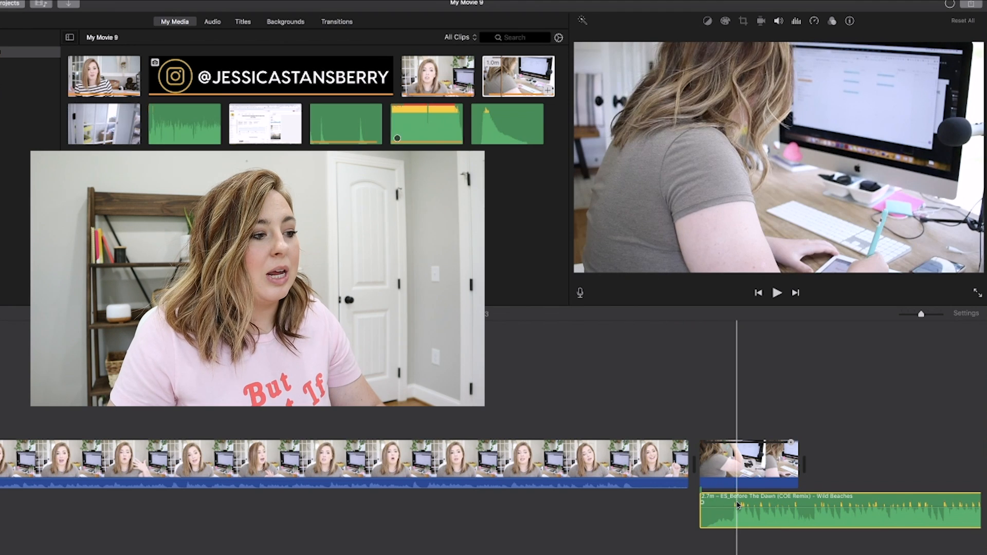
drag(718, 510, 718, 510)
mouse_move(623, 479)
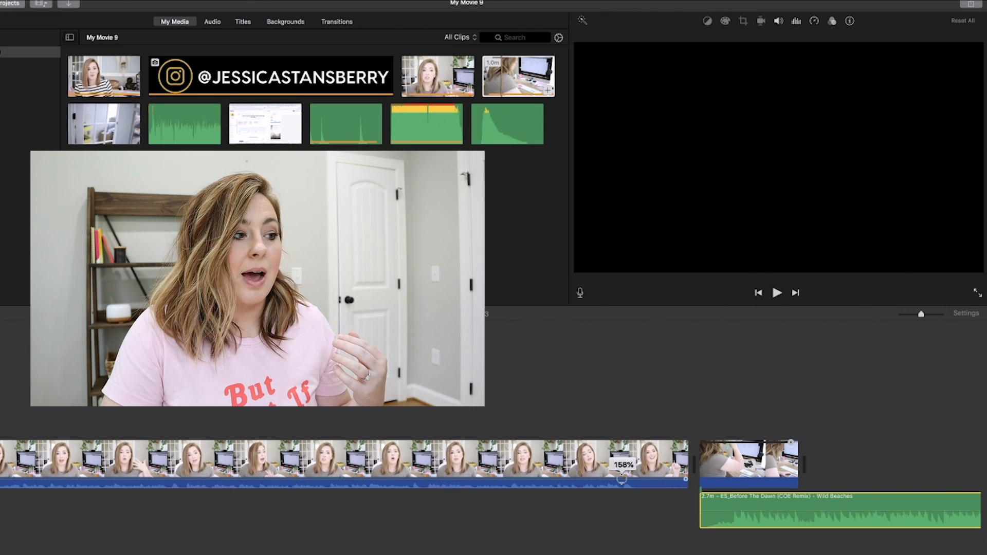
click(623, 474)
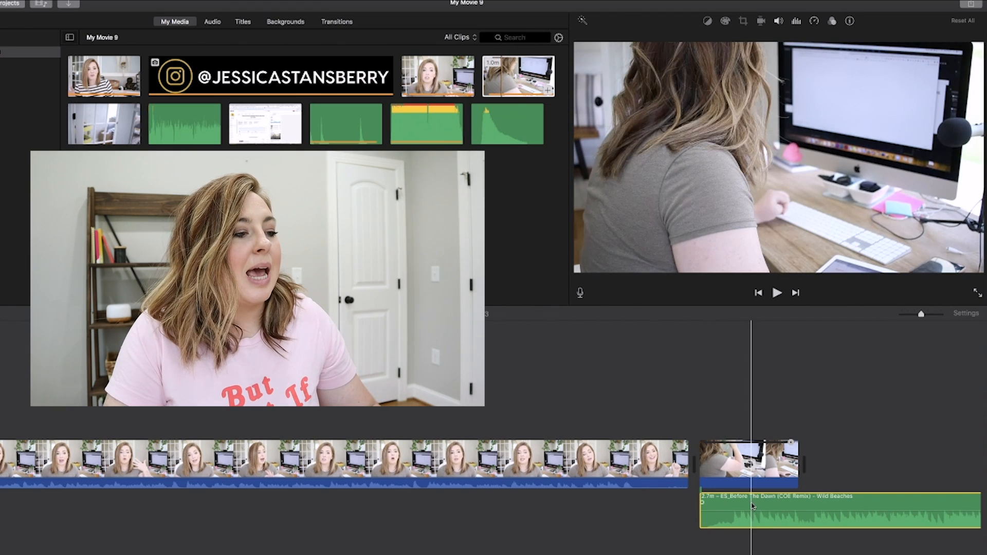
Lower the background music's volume further and play the transition from the end of the talking clip into the desk clip.
click(732, 500)
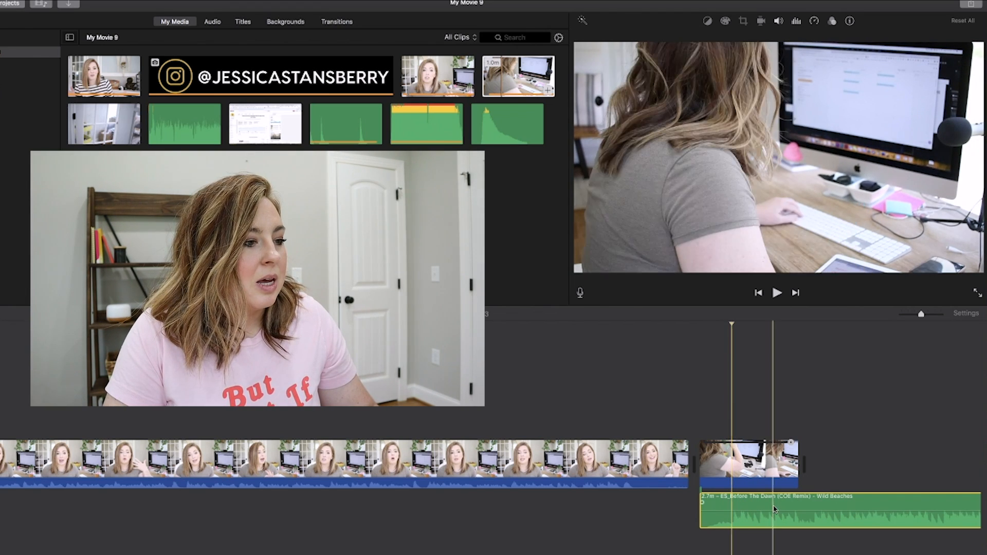
mouse_move(766, 511)
mouse_down()
mouse_move(766, 522)
mouse_move(748, 517)
mouse_up()
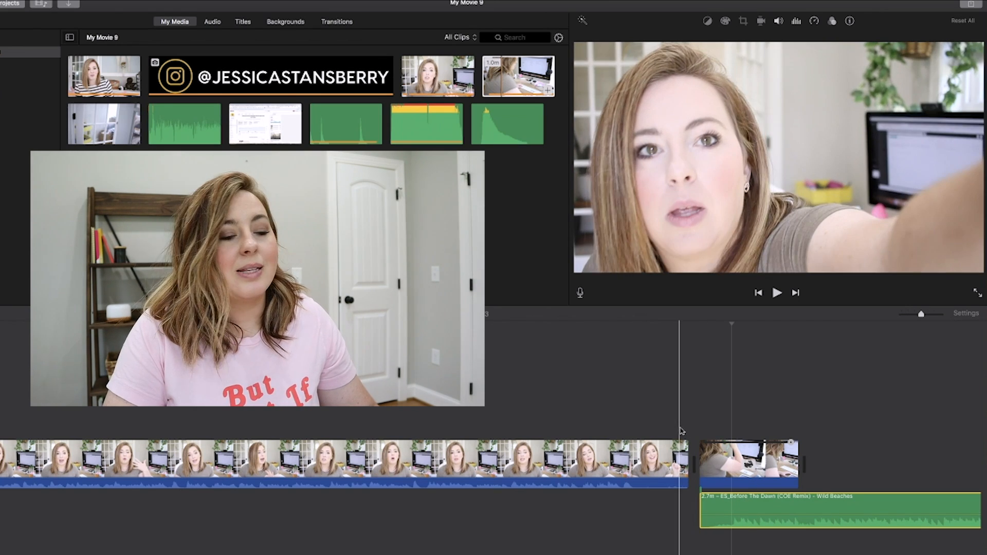
click(682, 430)
key(space)
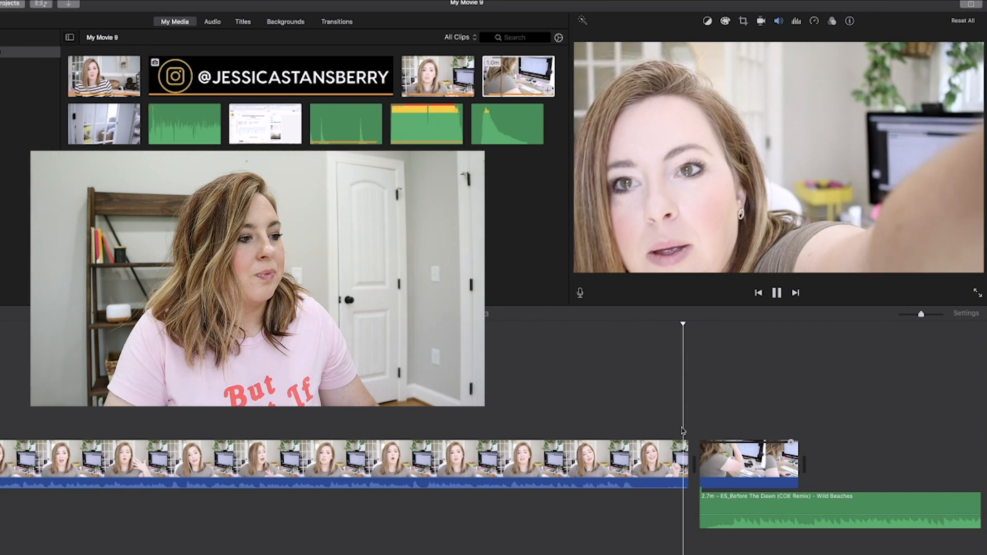